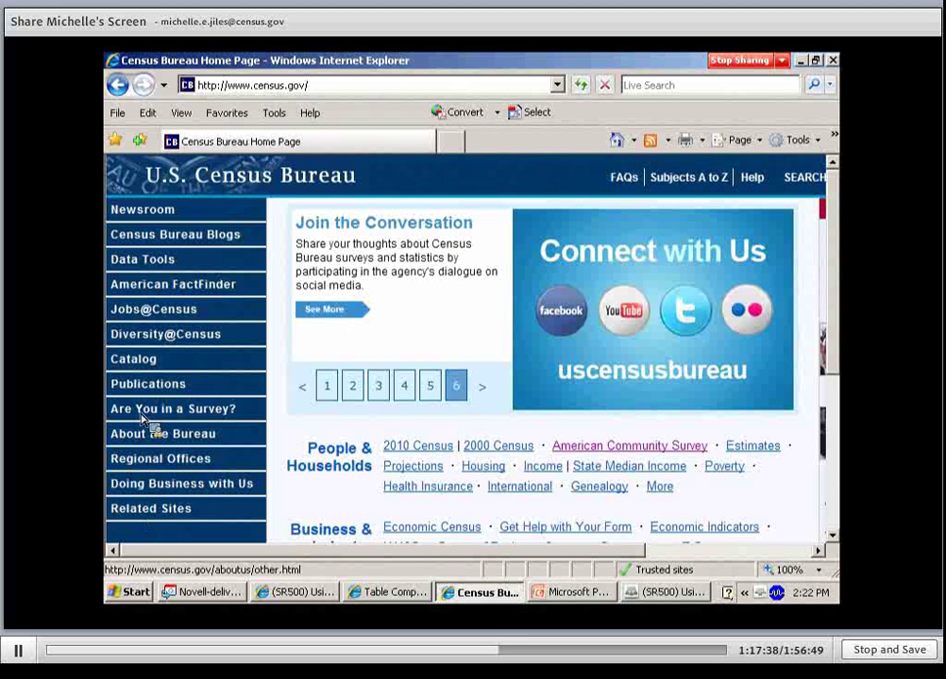
# - Open American FactFinder from the Census Bureau home page and go to the new factfinder2.census.gov site for 2010 data
pyautogui.click(151, 294)
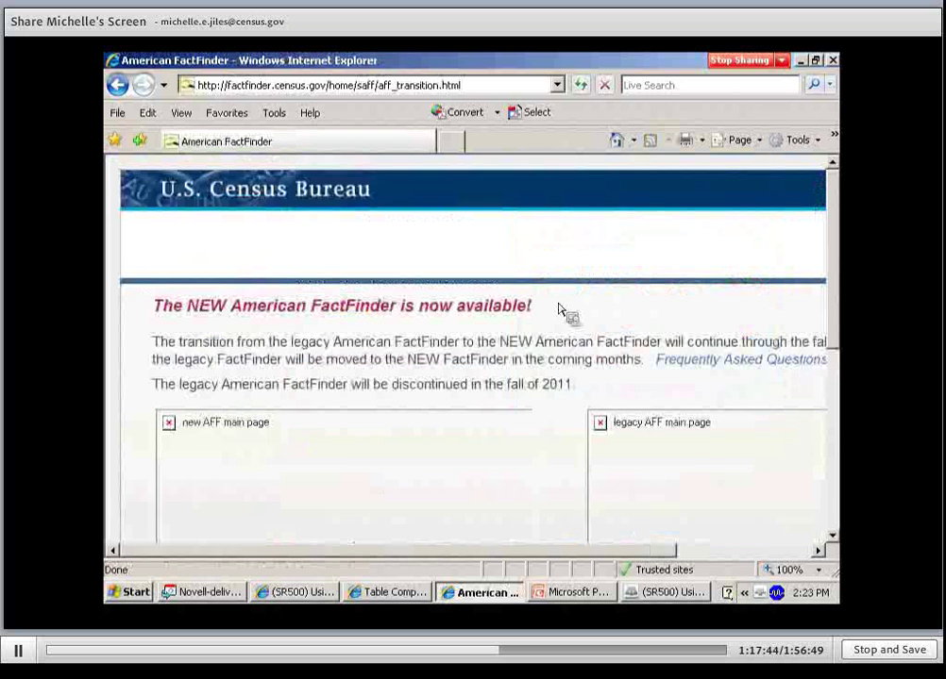
pyautogui.scroll(-1, 558, 310)
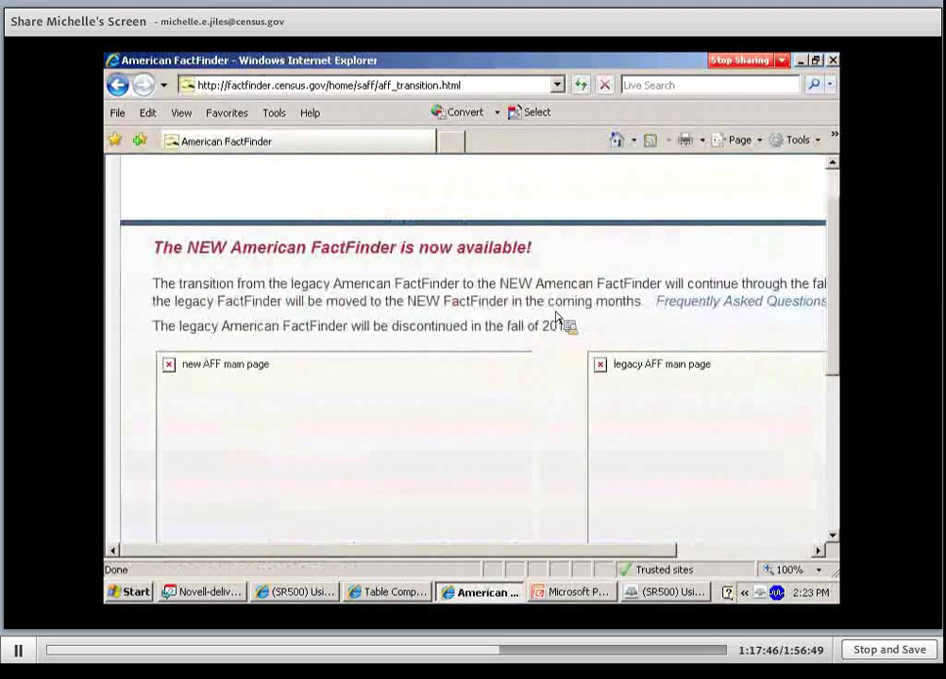
pyautogui.scroll(-3, 558, 317)
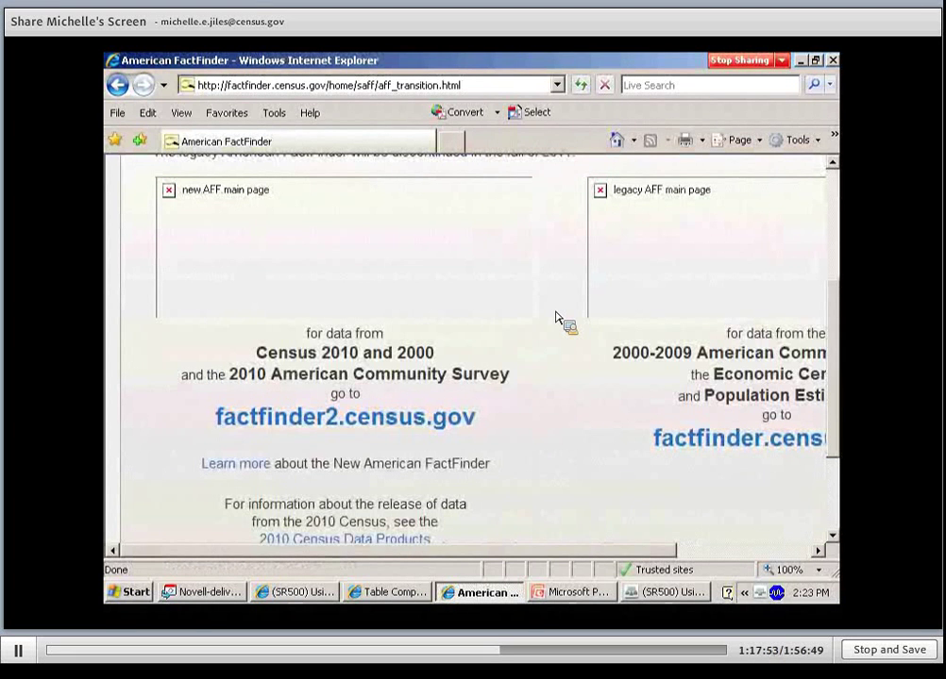
pyautogui.scroll(-2, 559, 320)
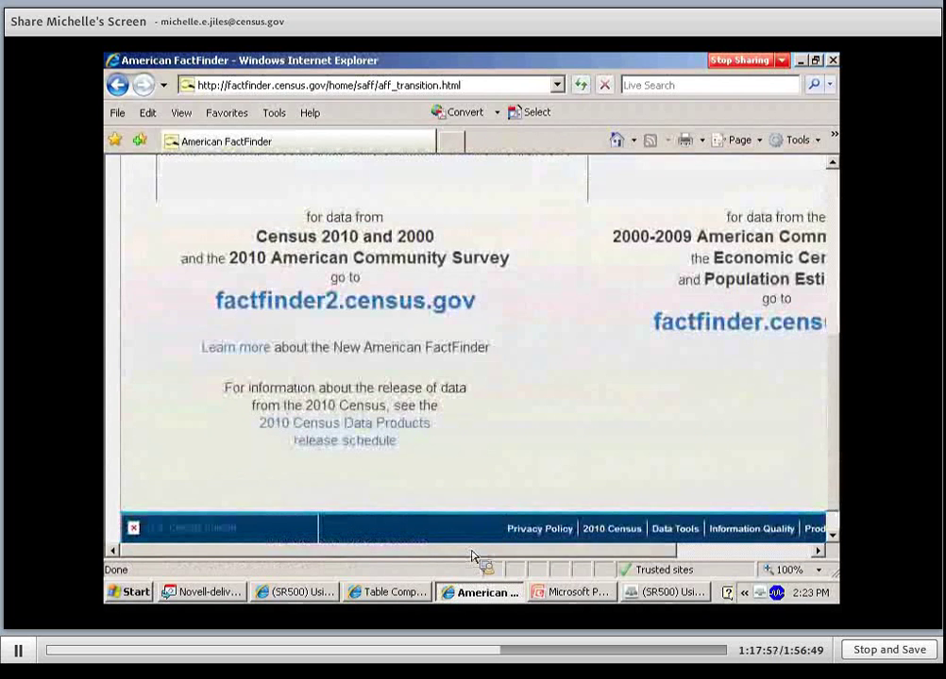
pyautogui.moveTo(491, 551); pyautogui.dragTo(538, 553)
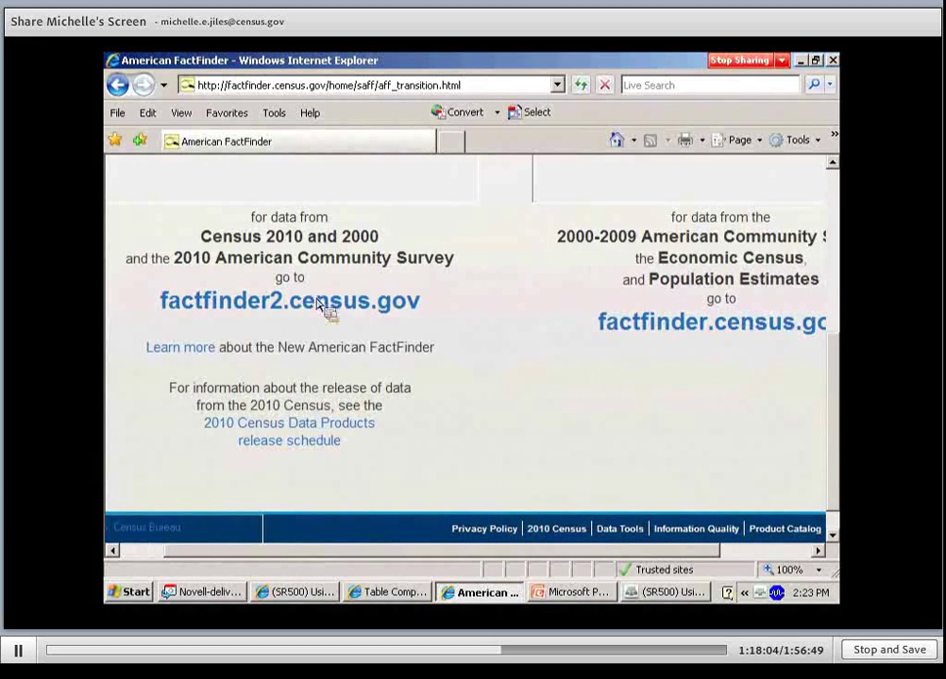
pyautogui.moveTo(457, 561); pyautogui.dragTo(483, 560)
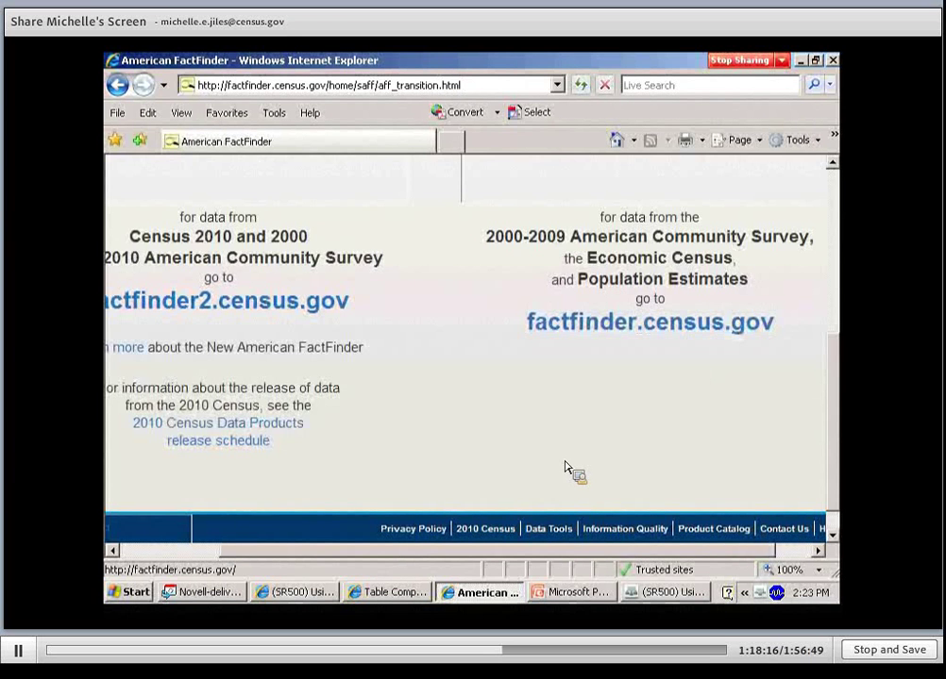
pyautogui.moveTo(511, 553); pyautogui.dragTo(412, 570)
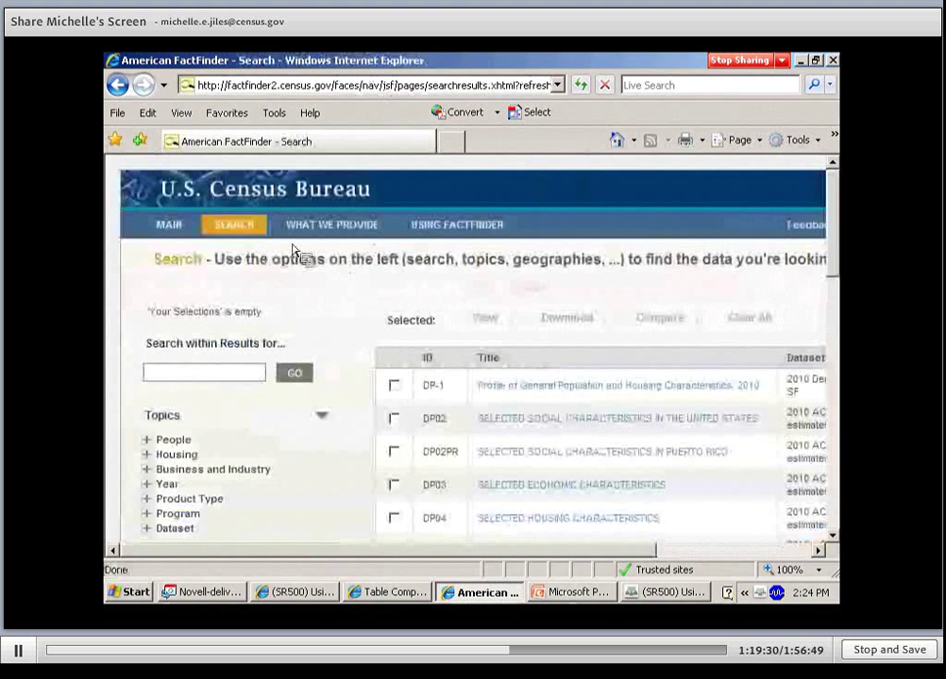
# - Return to the FactFinder main page and choose P28: HOUSEHOLD TYPE BY HOUSEHOLD SIZE as the topic or table name
pyautogui.click(168, 227)
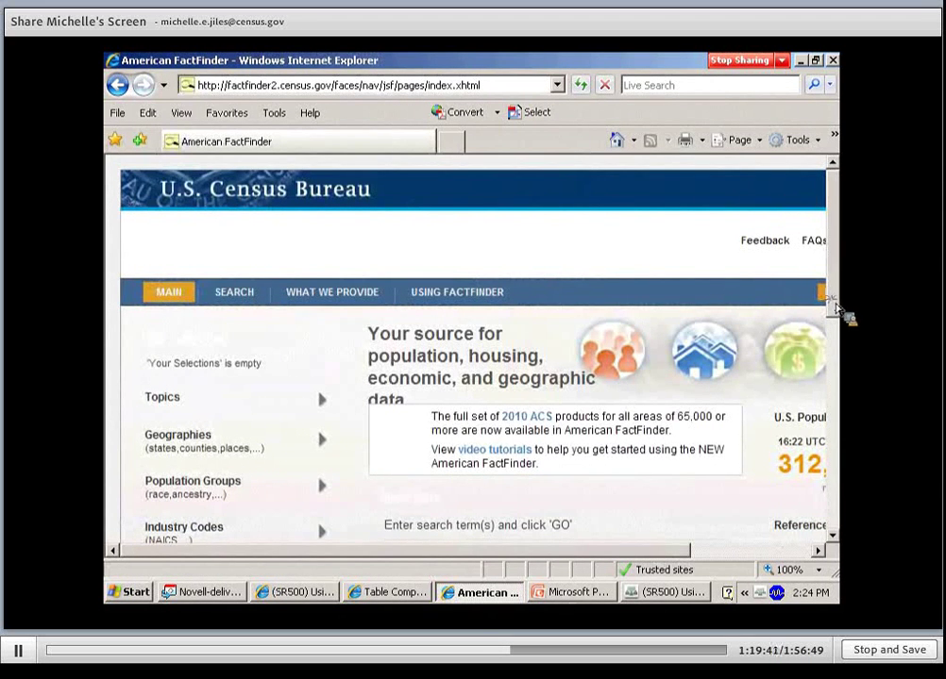
pyautogui.moveTo(834, 306); pyautogui.dragTo(838, 342)
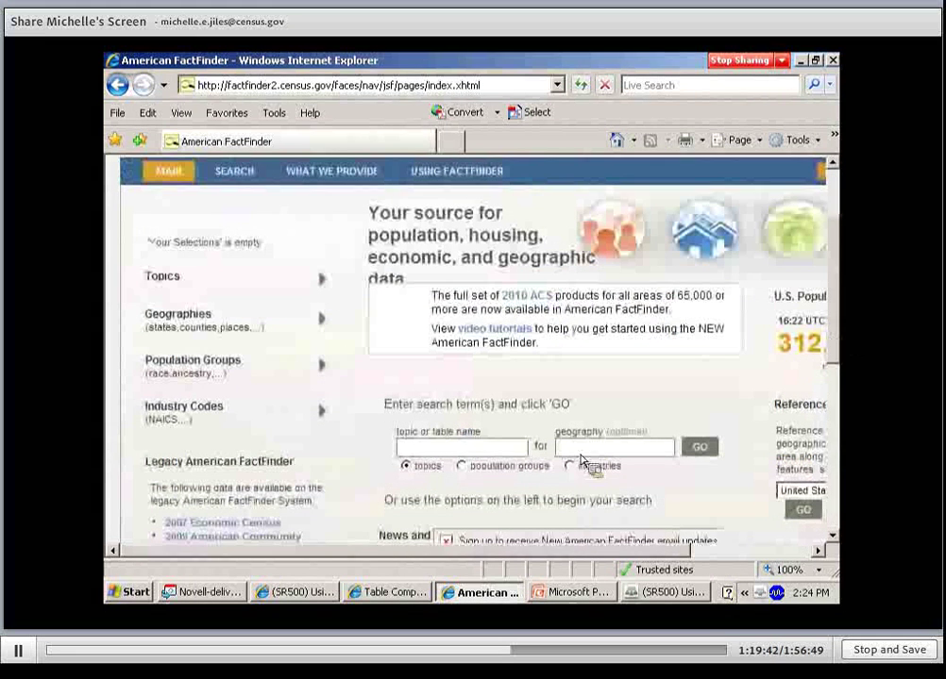
pyautogui.click(158, 326)
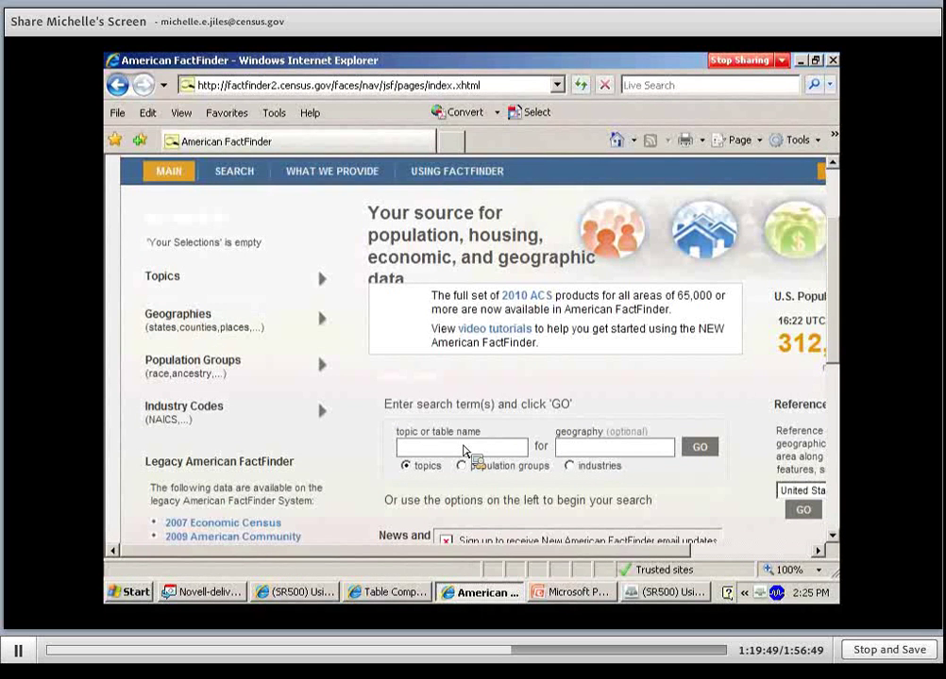
pyautogui.click(463, 449)
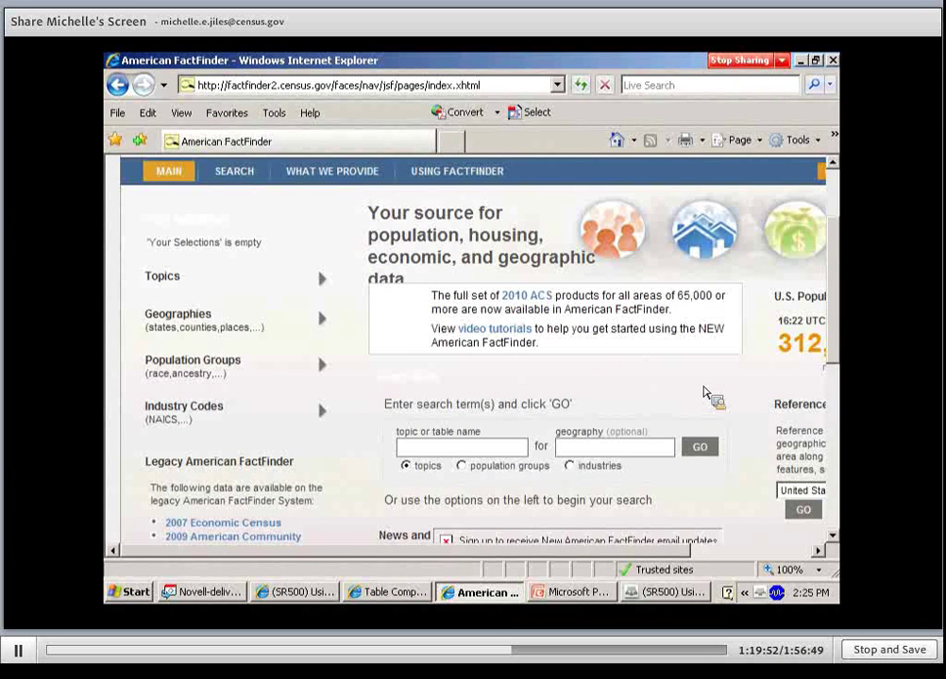
pyautogui.write('p28')
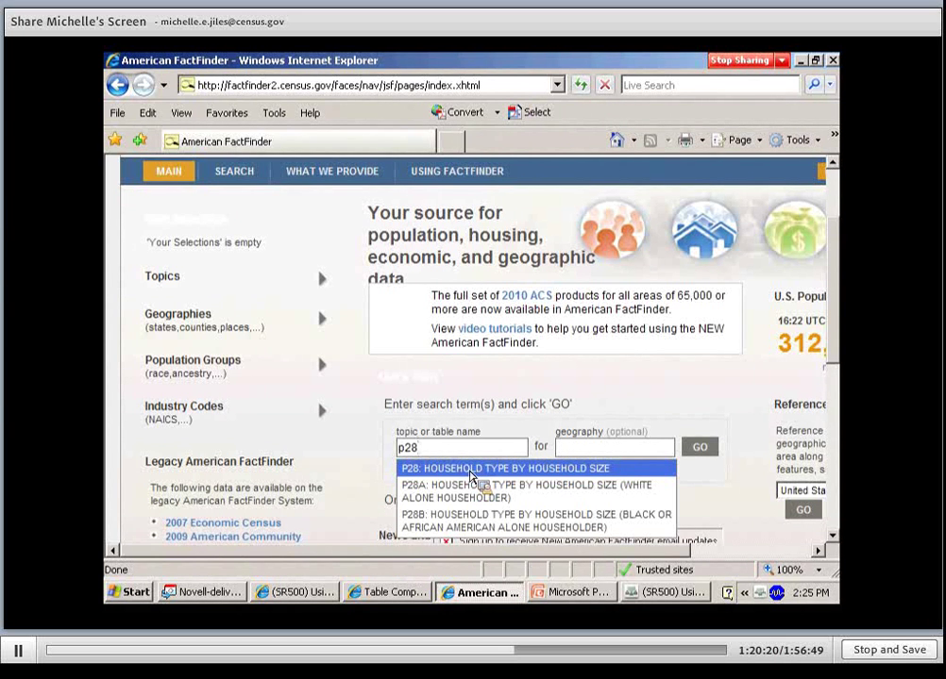
pyautogui.click(470, 471)
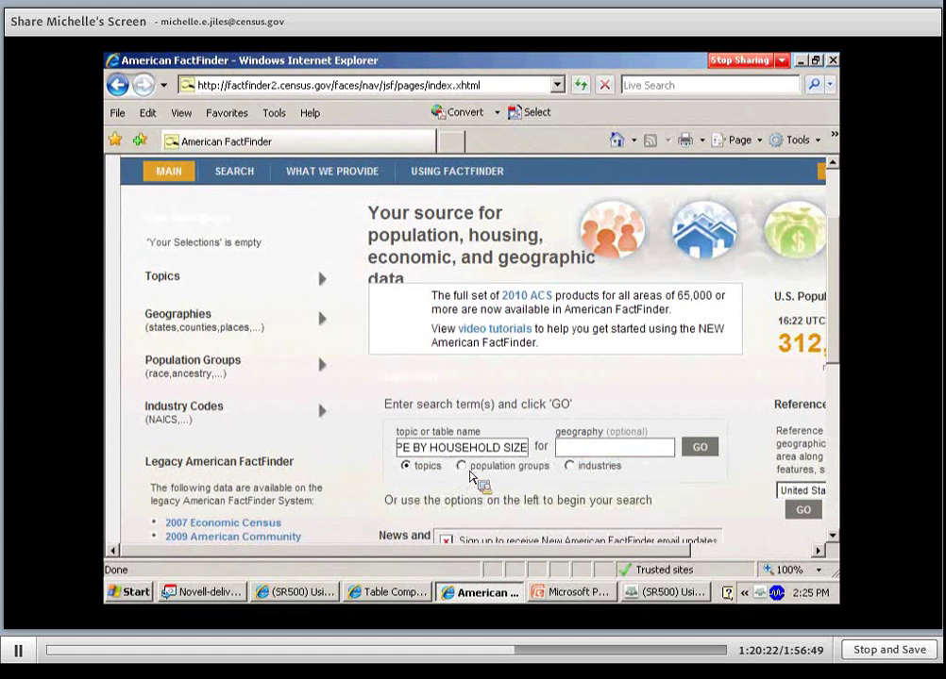
# - Set the search geography to East Honolulu CDP, Hawaii and run the search
pyautogui.click(657, 450)
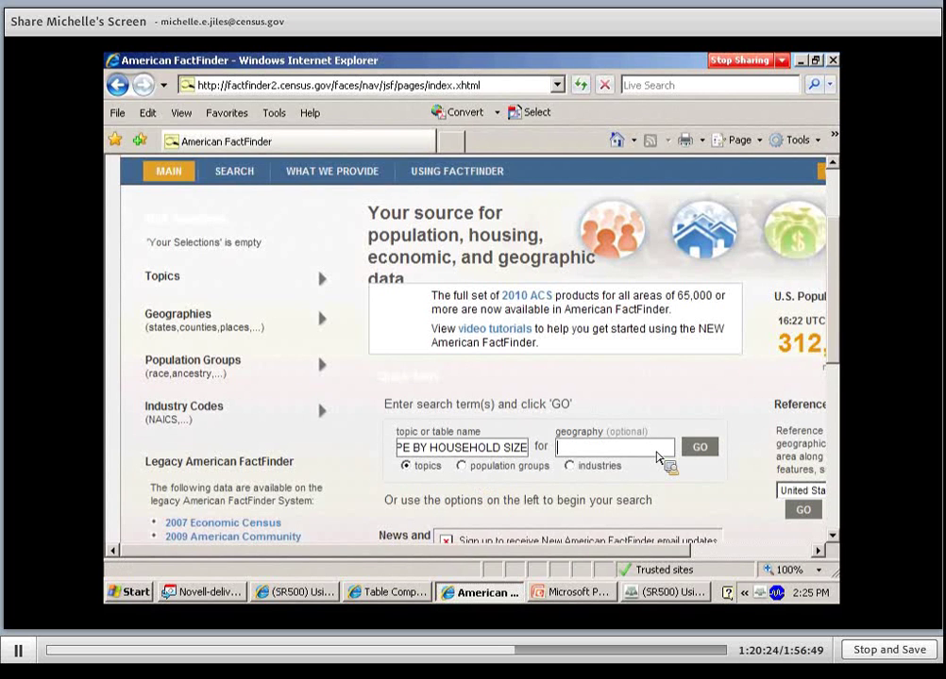
pyautogui.write('hon')
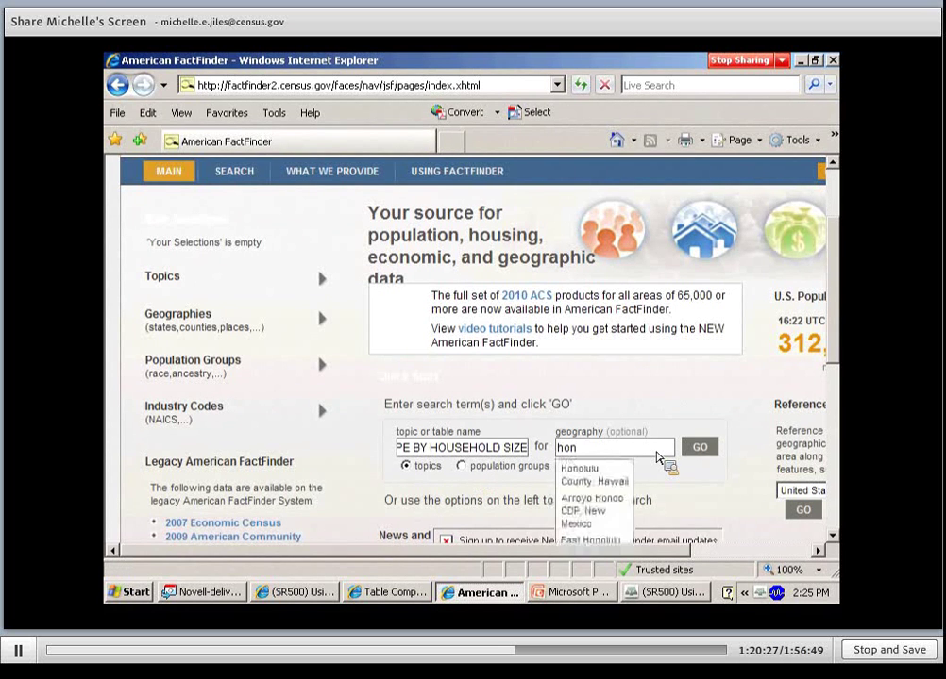
pyautogui.write('ol')
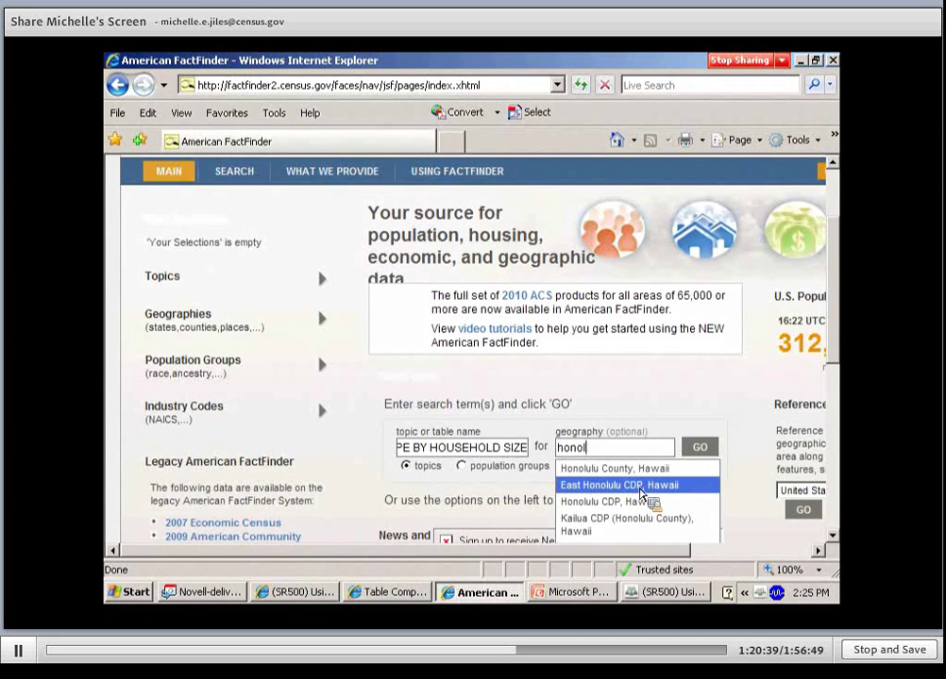
pyautogui.click(639, 487)
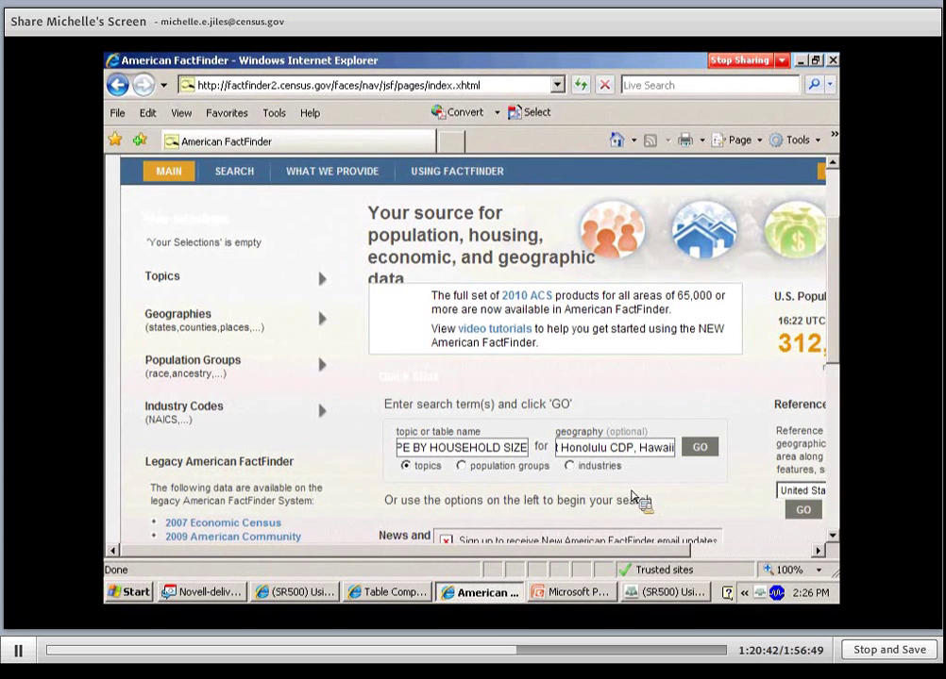
pyautogui.click(701, 451)
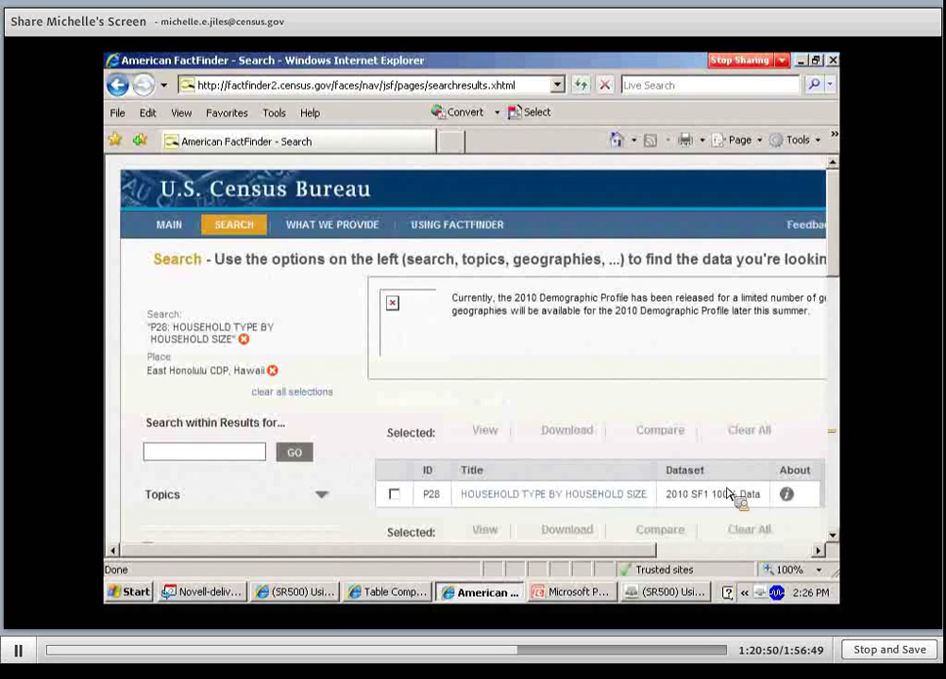
# - Mark the P28 table in the search results, open its download dialog and cancel the download
pyautogui.scroll(-1, 702, 517)
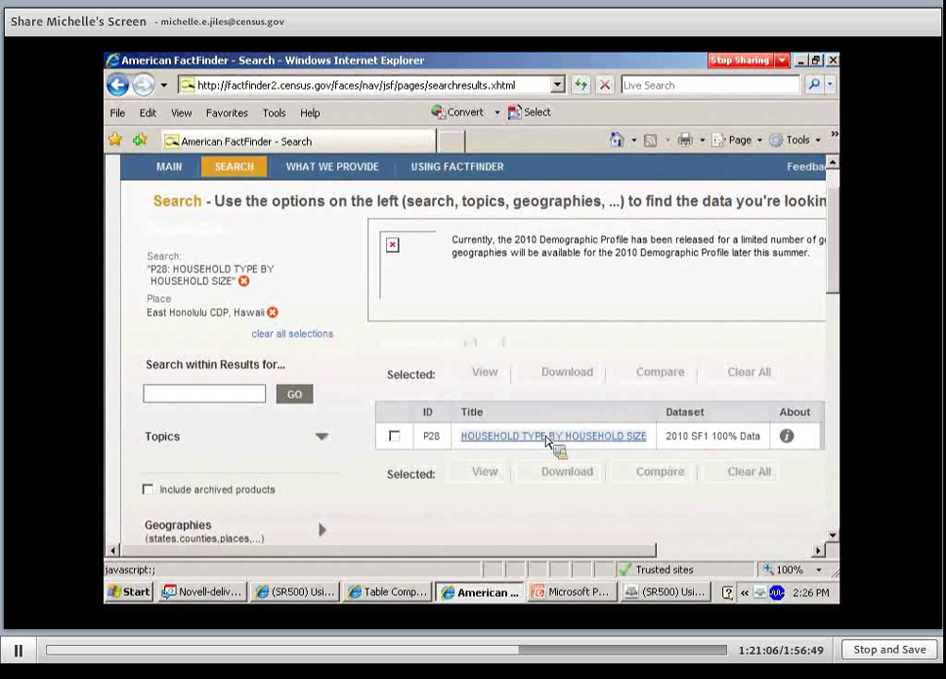
pyautogui.click(395, 438)
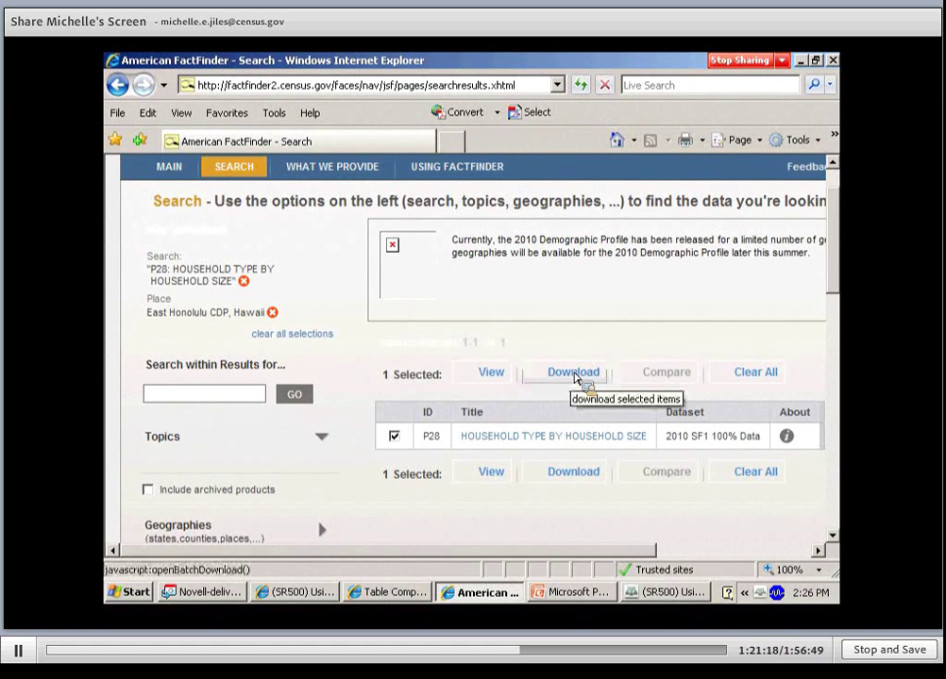
pyautogui.click(576, 376)
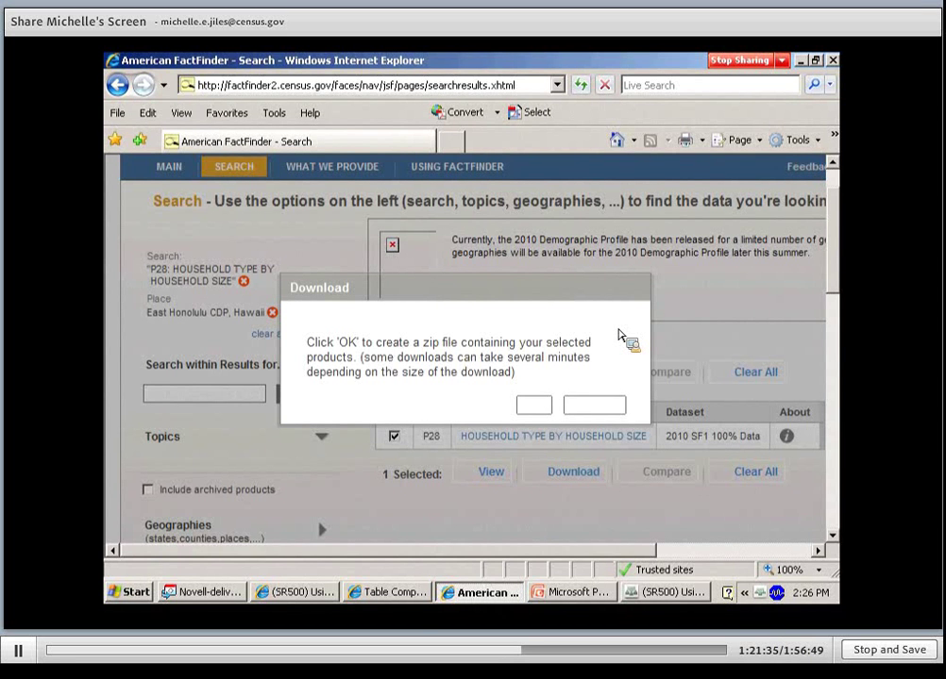
pyautogui.click(594, 406)
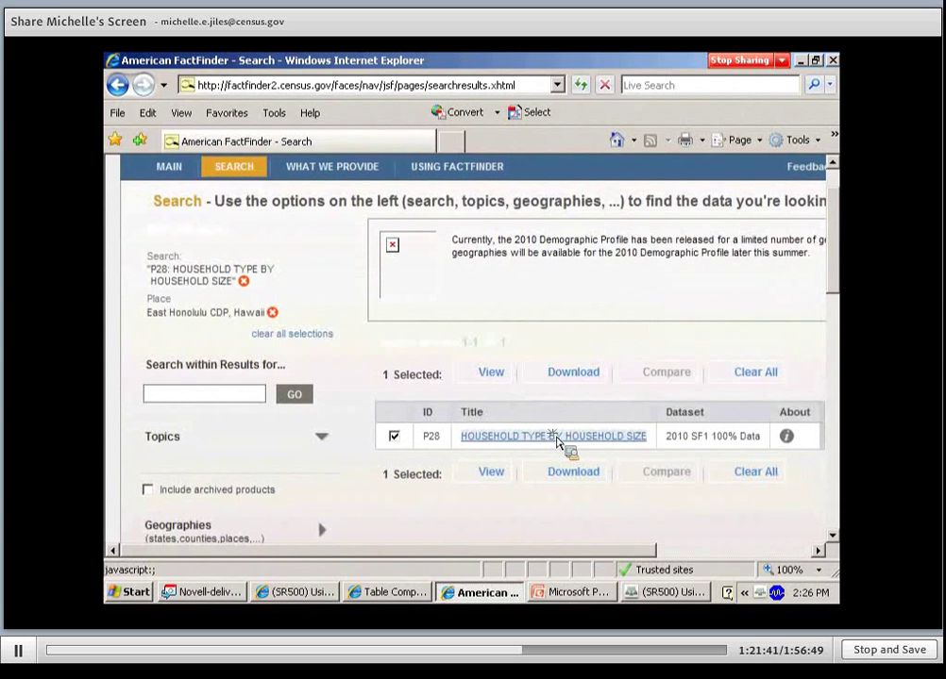
# - Open the P28 Household Type by Household Size table and examine its family and nonfamily household figures for East Honolulu
pyautogui.click(557, 437)
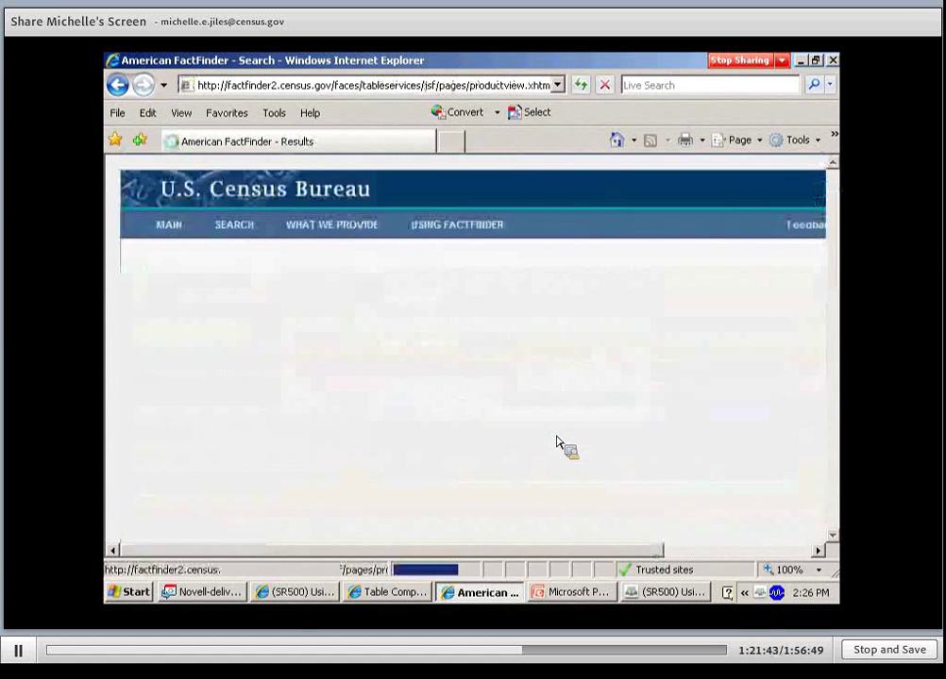
pyautogui.scroll(-3, 635, 378)
pyautogui.scroll(3, 635, 377)
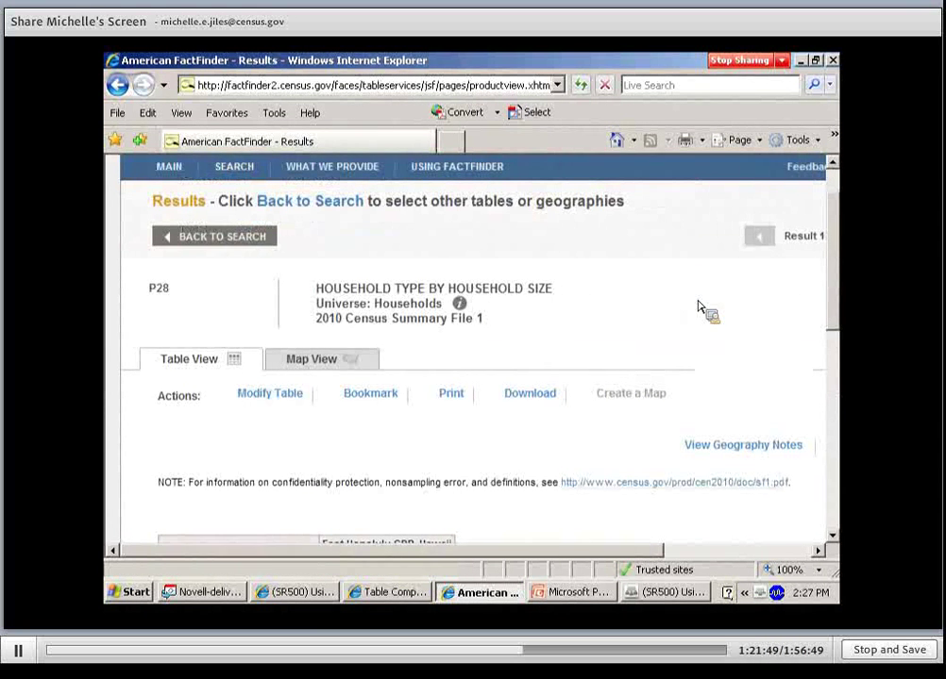
pyautogui.scroll(-2, 699, 307)
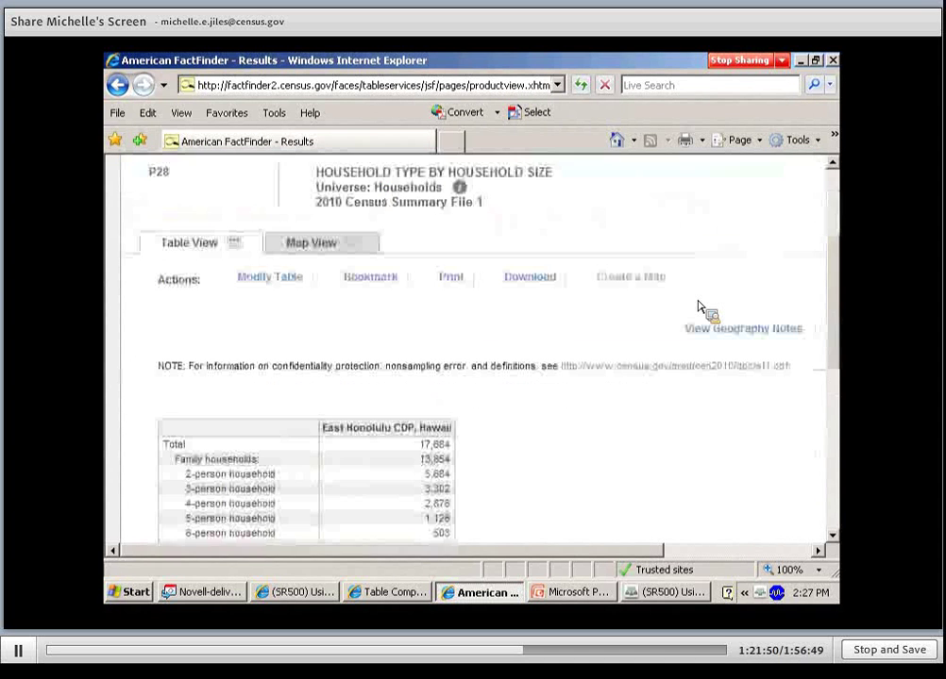
pyautogui.scroll(-4, 698, 307)
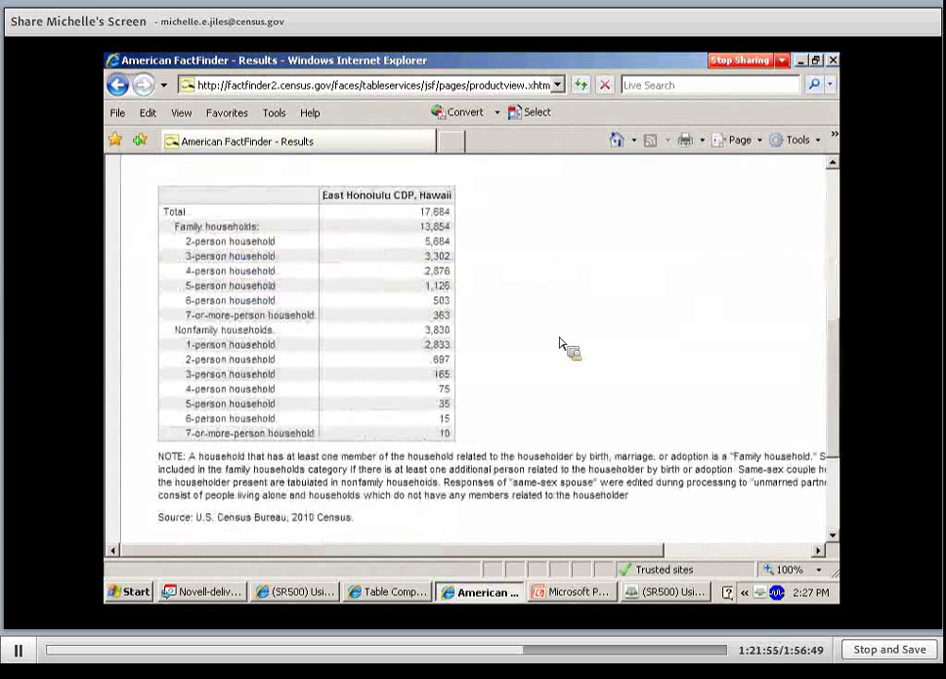
pyautogui.scroll(6, 557, 333)
pyautogui.scroll(2, 557, 334)
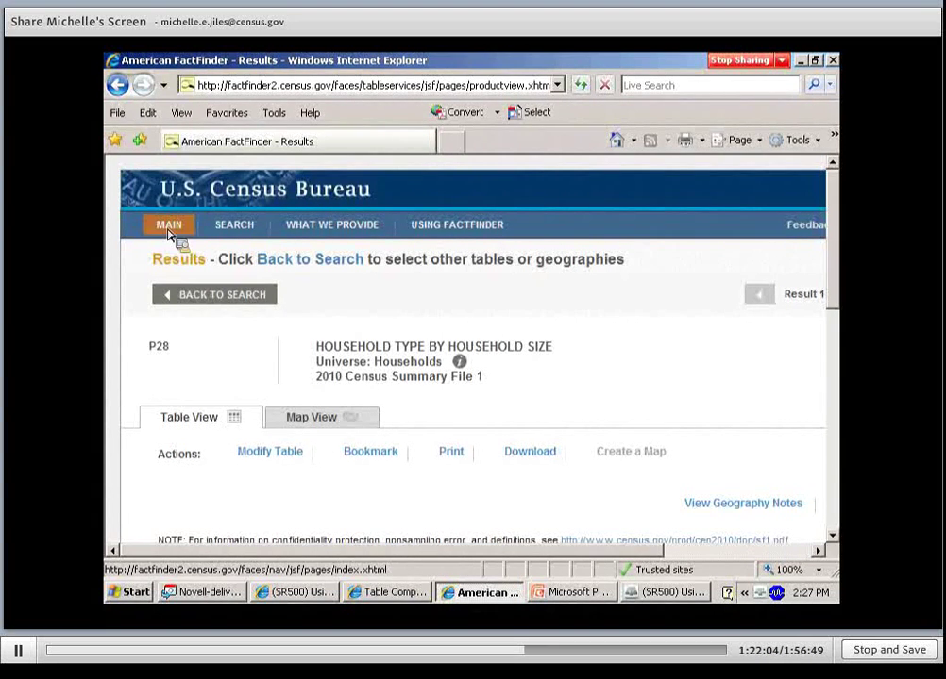
# - Go back to the search results and open the geography selection for adding states, counties or places
pyautogui.click(224, 297)
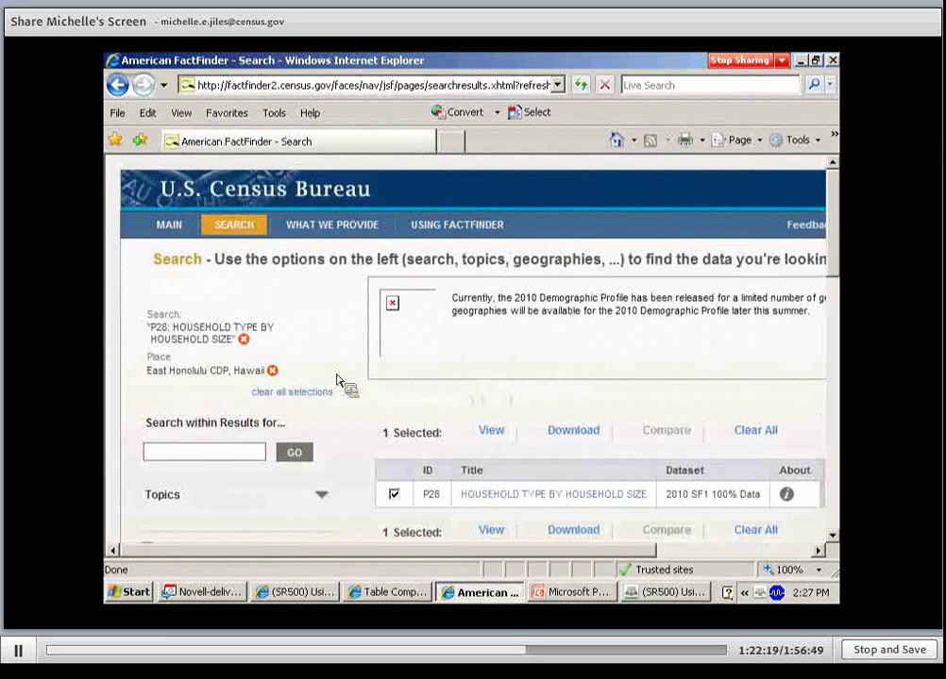
pyautogui.scroll(-3, 373, 379)
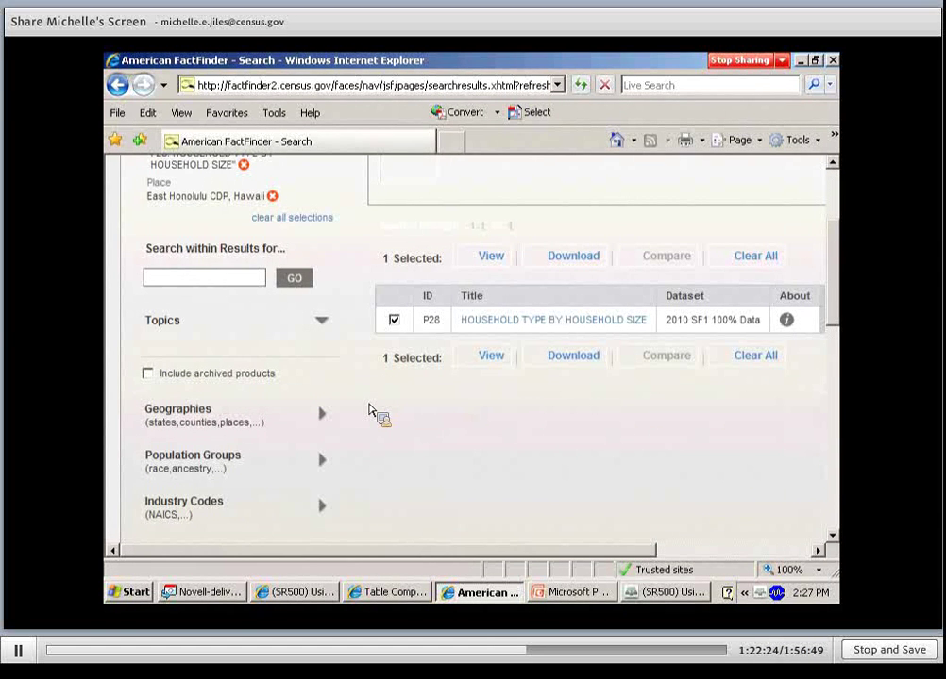
pyautogui.scroll(-1, 373, 415)
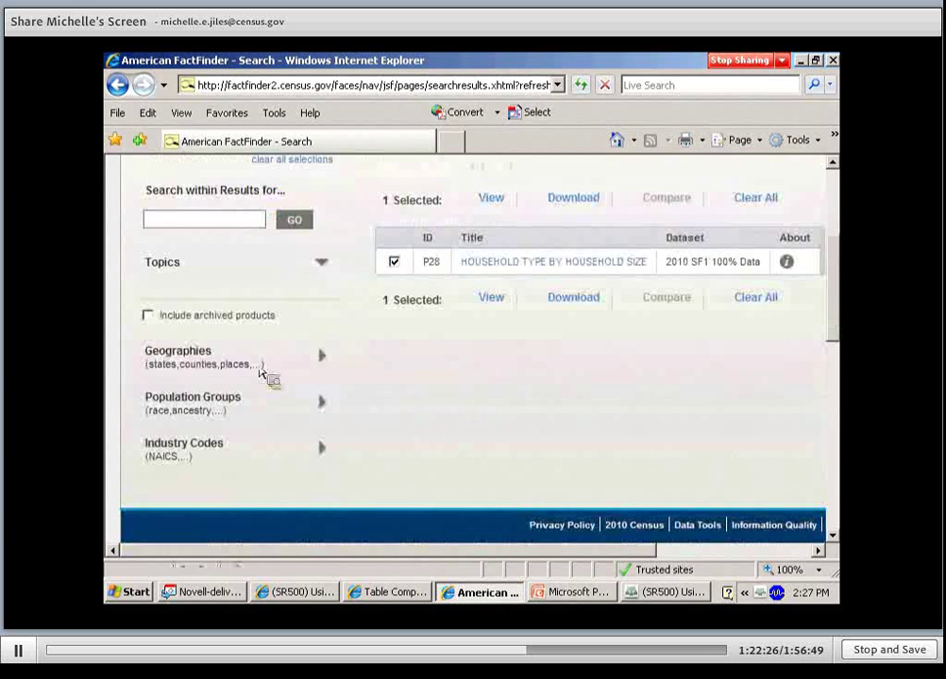
pyautogui.click(172, 364)
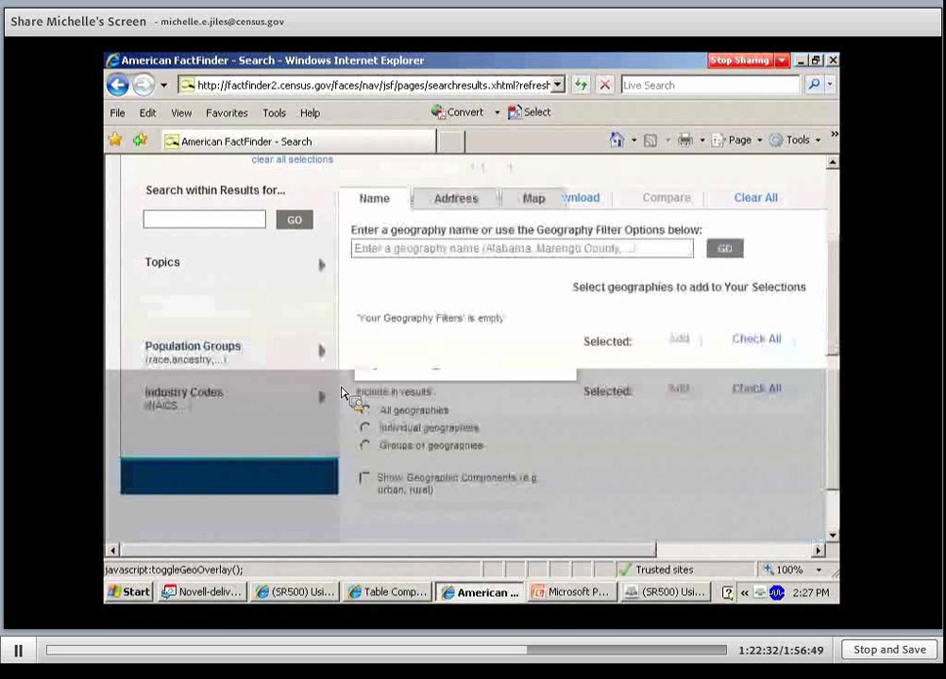
# - Filter the geographies to summary level 080 - Census Tract (or part), within the state of Hawaii and Honolulu County
pyautogui.scroll(-1, 335, 394)
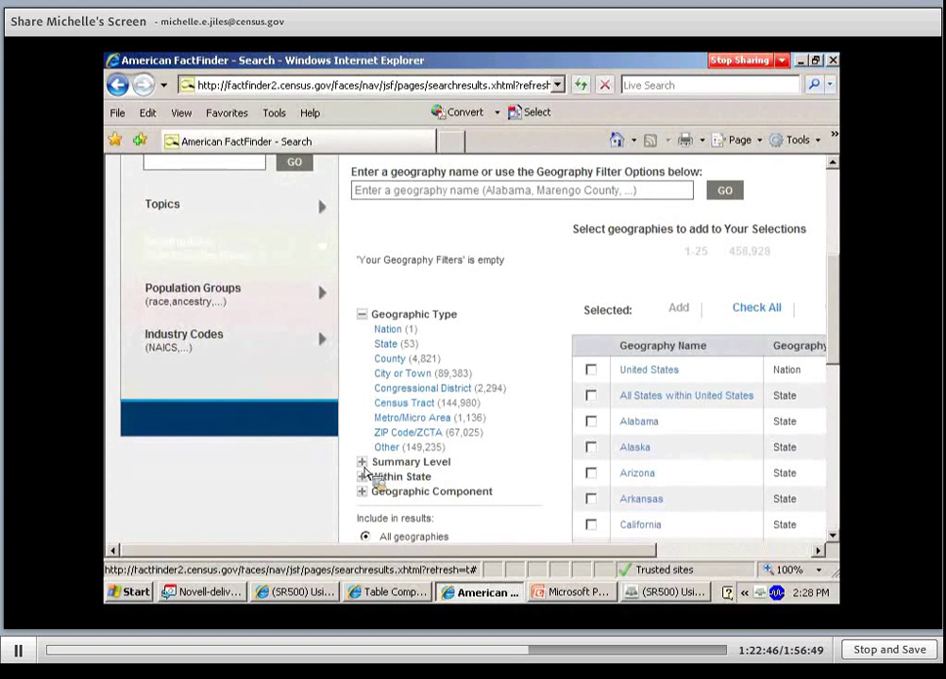
pyautogui.click(364, 466)
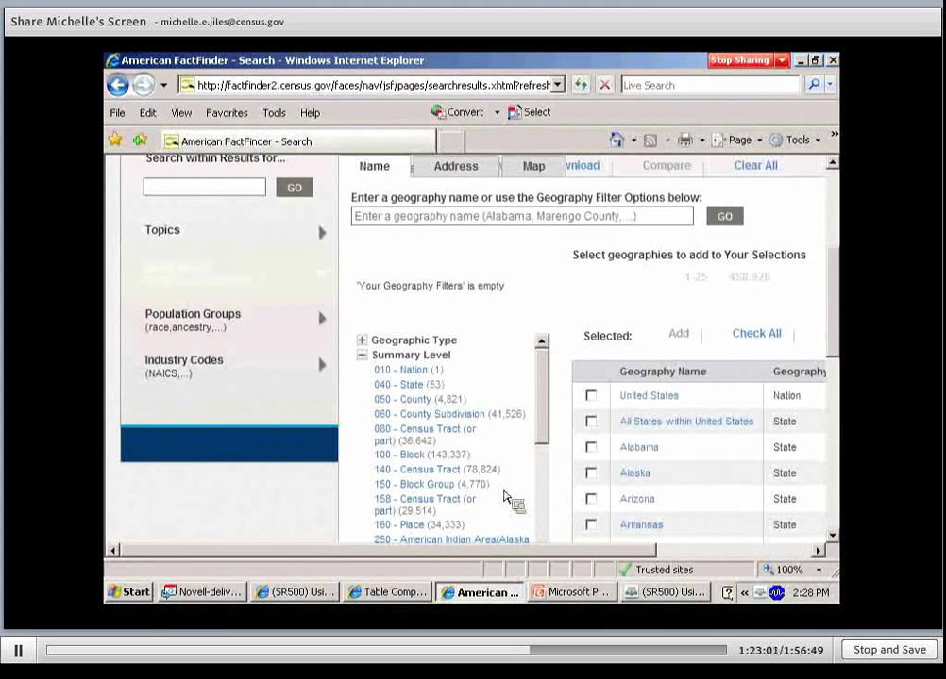
pyautogui.click(447, 443)
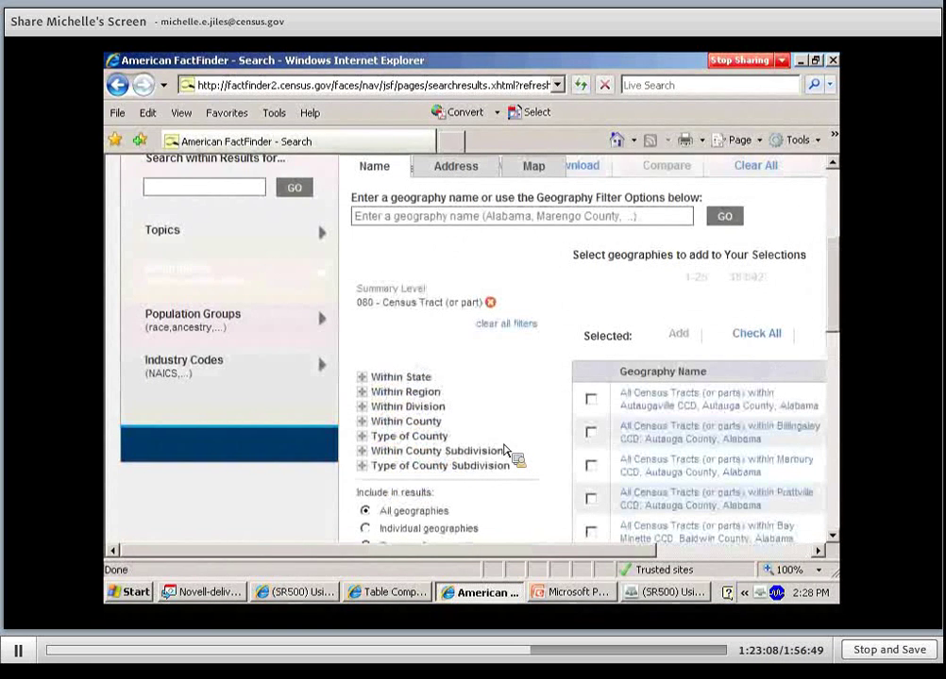
pyautogui.click(367, 384)
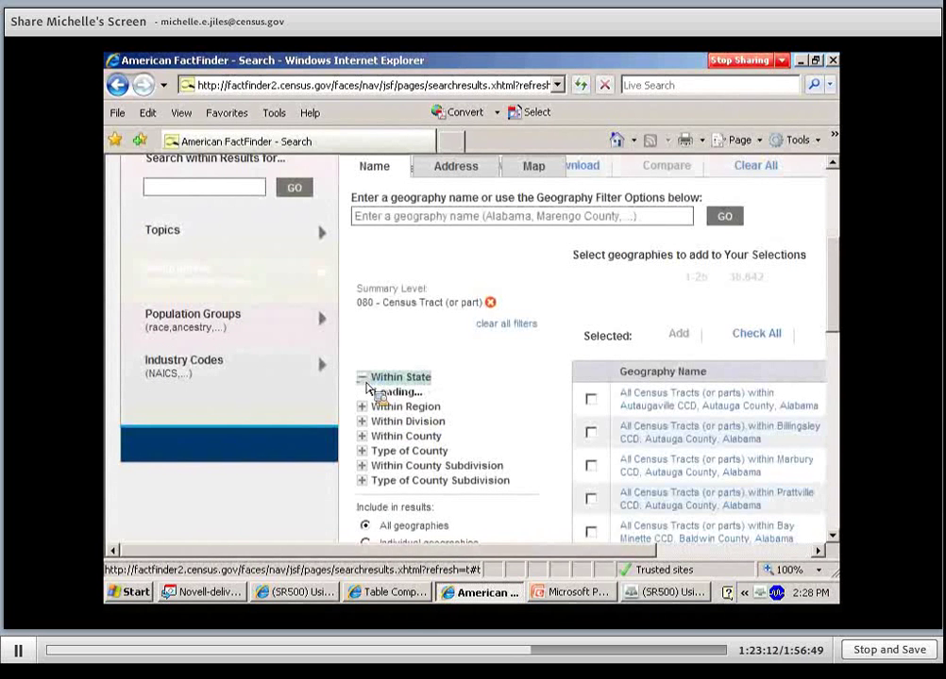
pyautogui.scroll(-3, 368, 387)
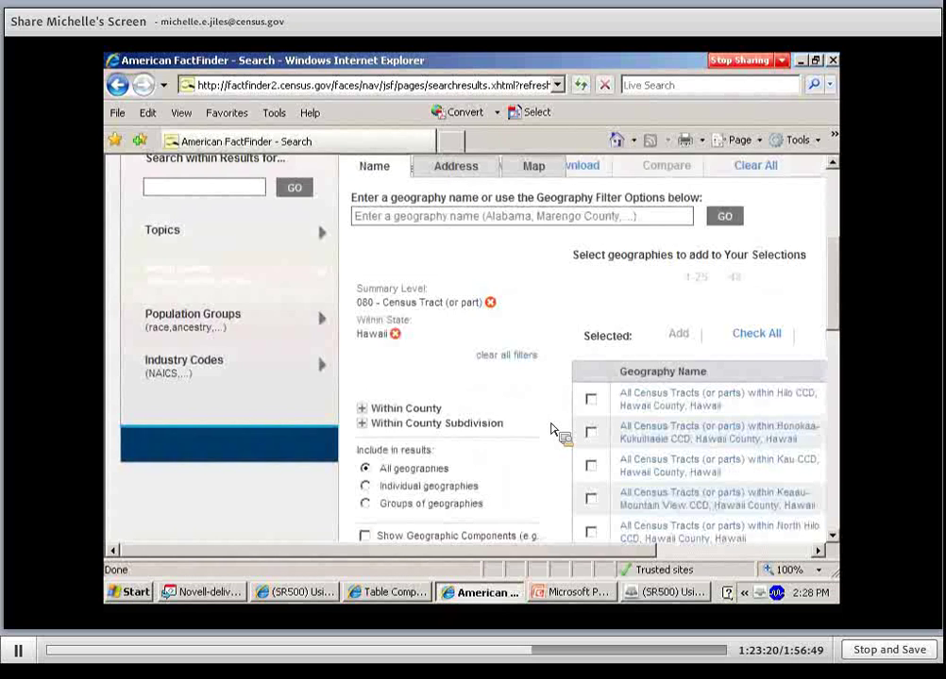
pyautogui.scroll(-1, 552, 429)
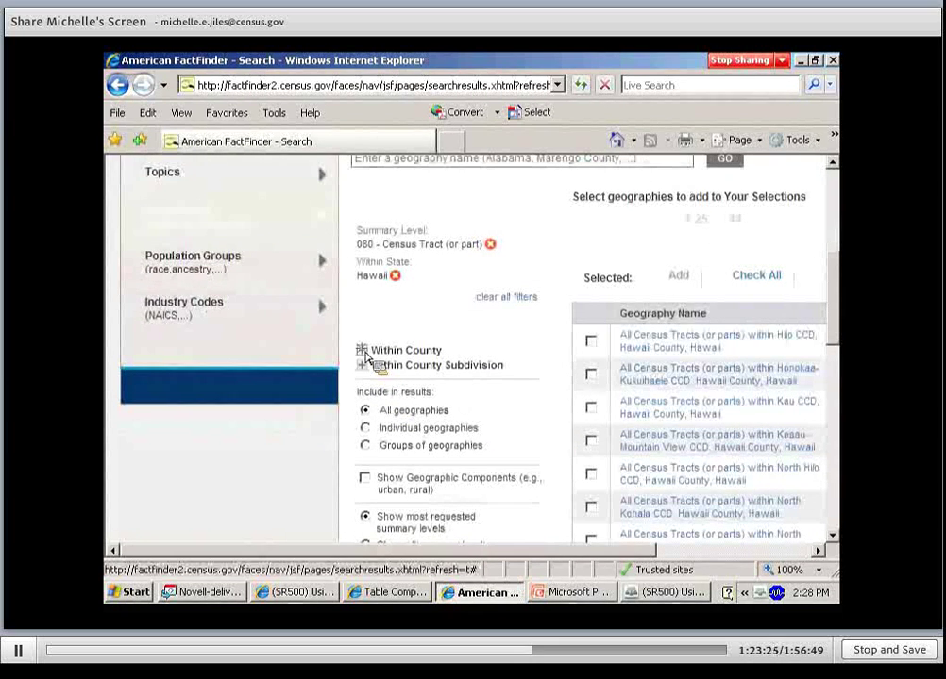
pyautogui.click(363, 351)
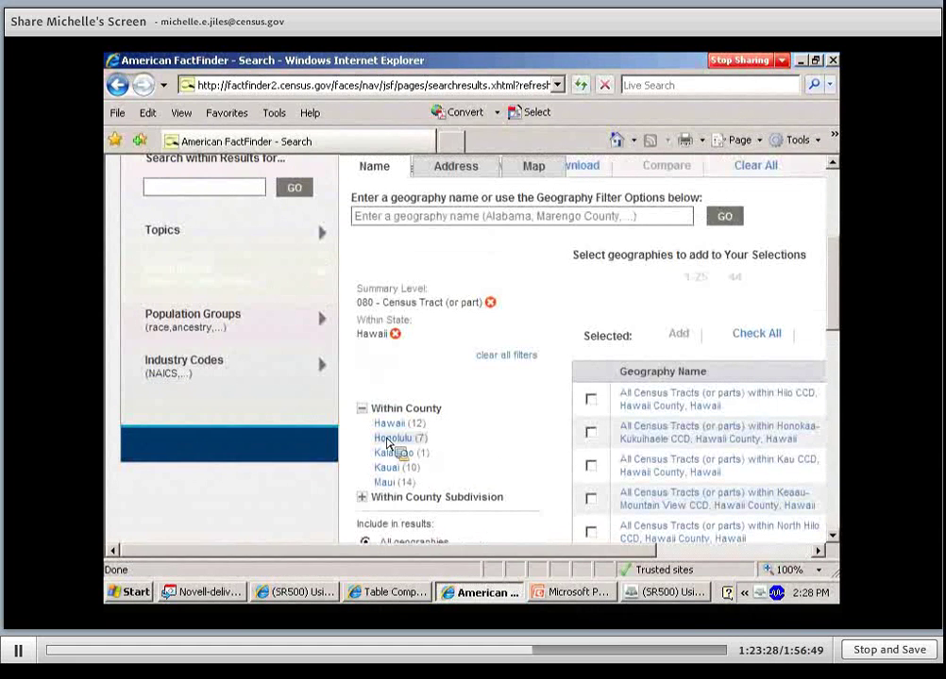
pyautogui.click(389, 439)
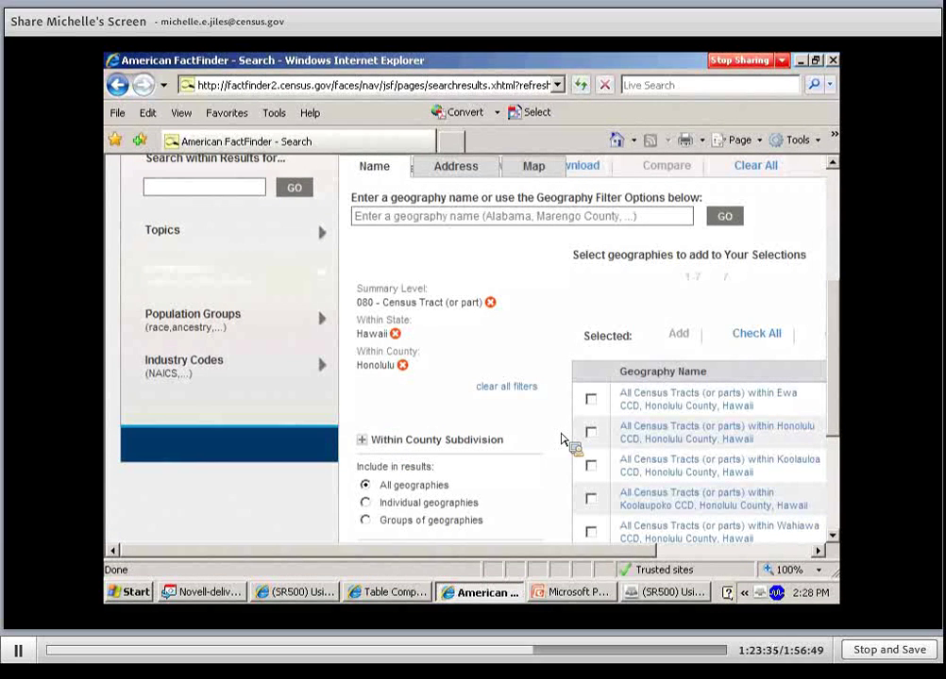
# - Add All Census Tracts (or parts) within Honolulu CCD, Honolulu County, Hawaii to the selections
pyautogui.moveTo(593, 553); pyautogui.dragTo(661, 553)
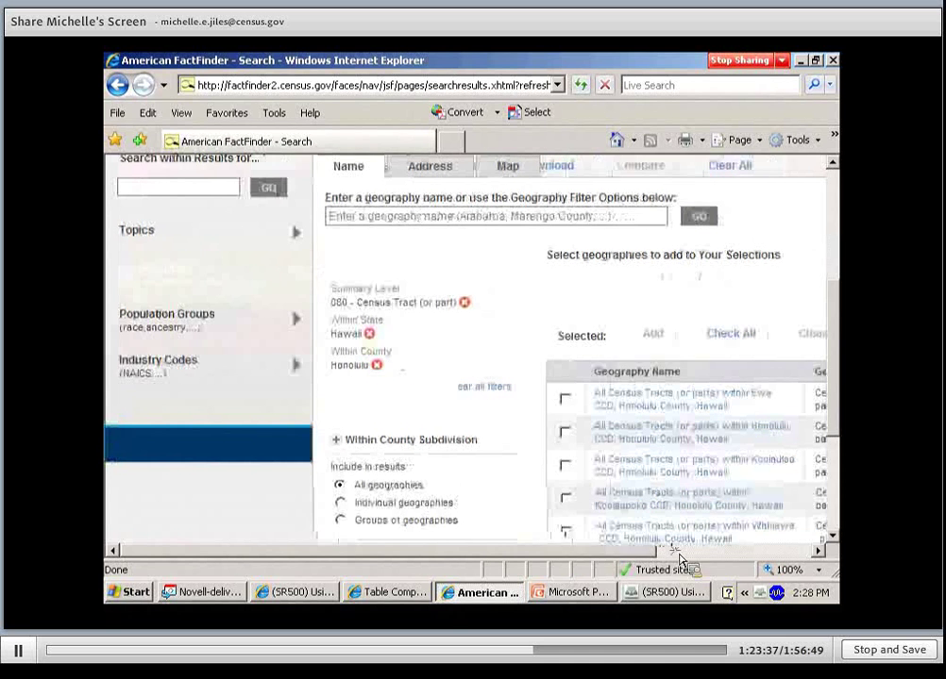
pyautogui.scroll(-4, 685, 470)
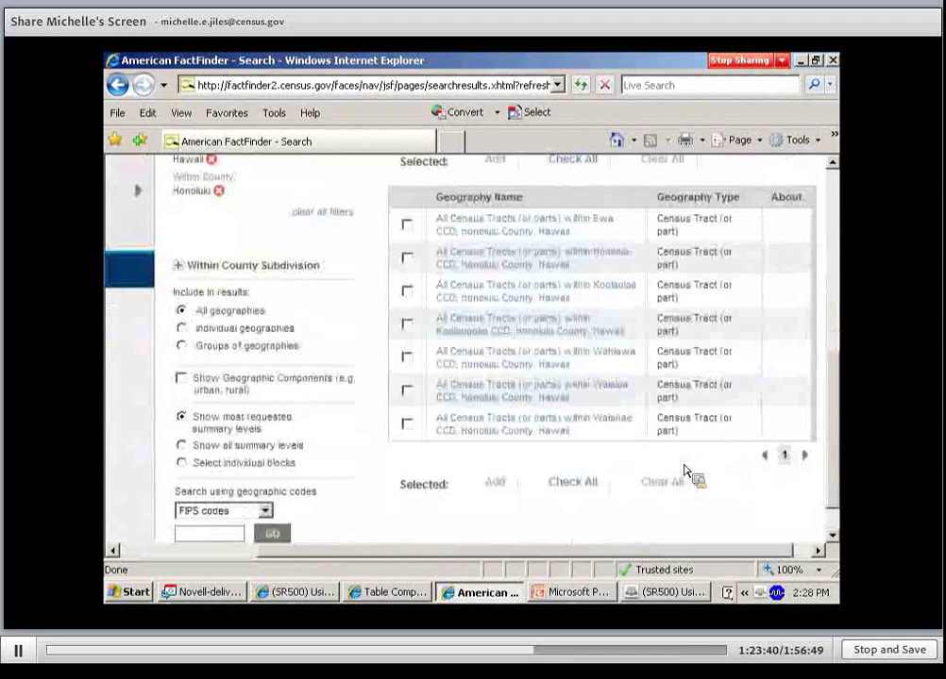
pyautogui.scroll(3, 685, 470)
pyautogui.scroll(-1, 685, 470)
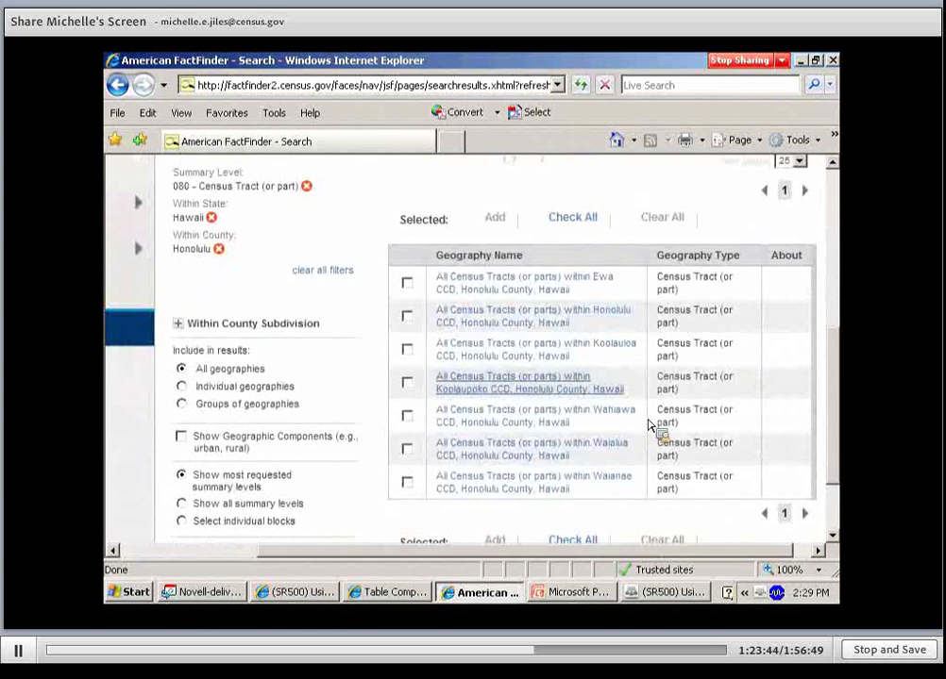
pyautogui.click(497, 324)
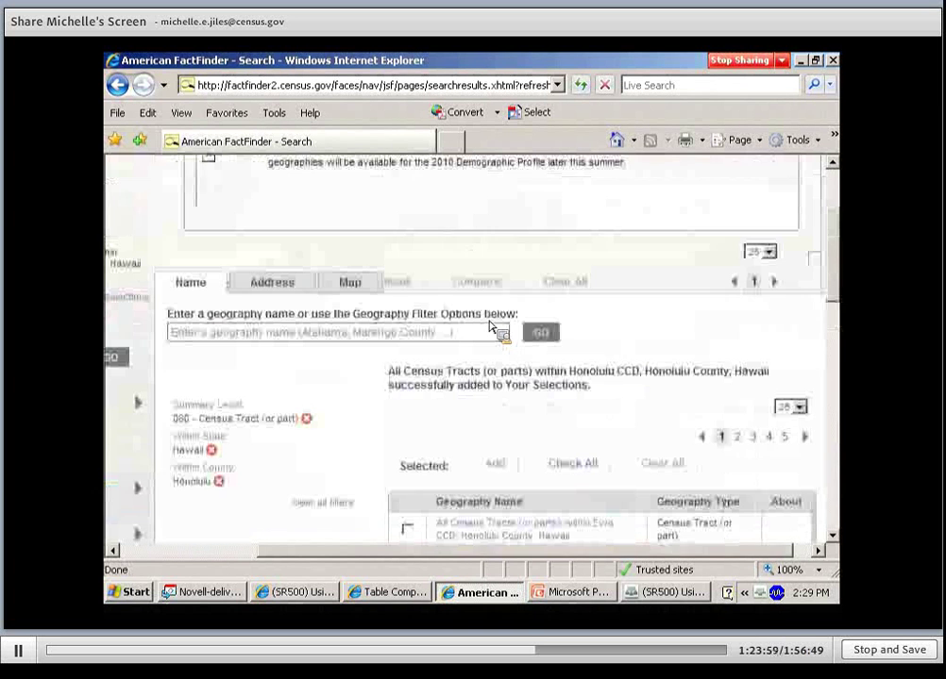
# - Mark the census tract groups within Honolulu, Koolauloa and Koolaupoko CCDs in the geography list
pyautogui.moveTo(265, 557); pyautogui.dragTo(302, 560)
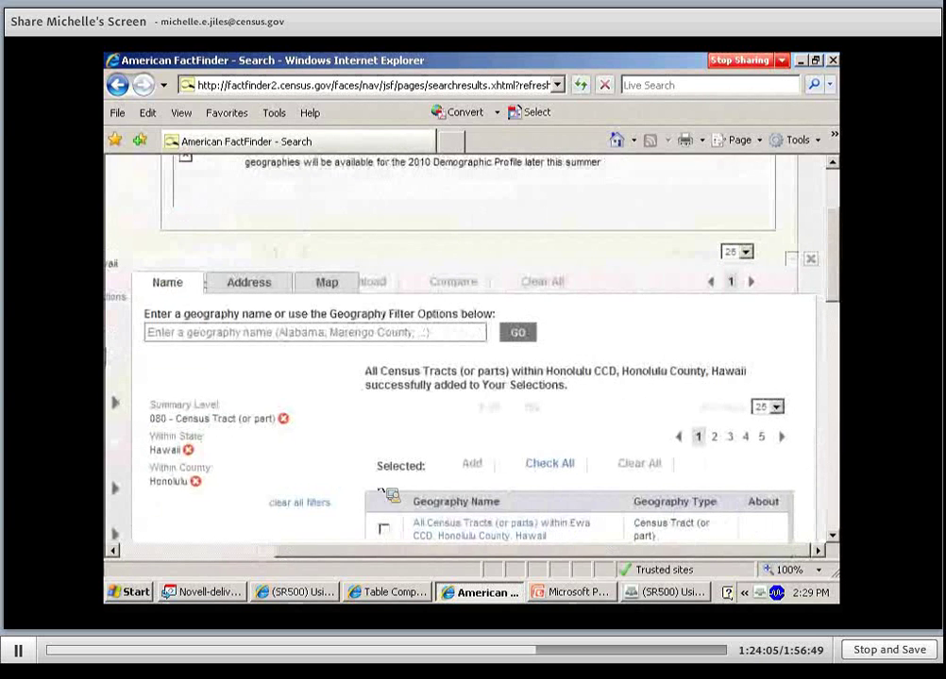
pyautogui.click(384, 446)
pyautogui.click(384, 479)
pyautogui.click(383, 511)
pyautogui.moveTo(483, 348); pyautogui.dragTo(490, 353)
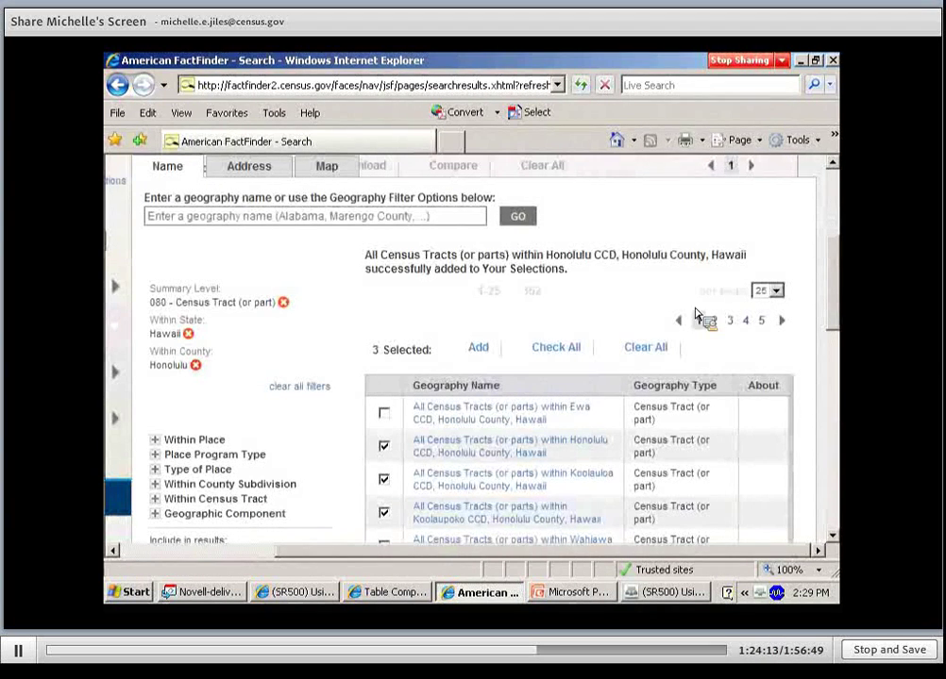
pyautogui.scroll(2, 693, 319)
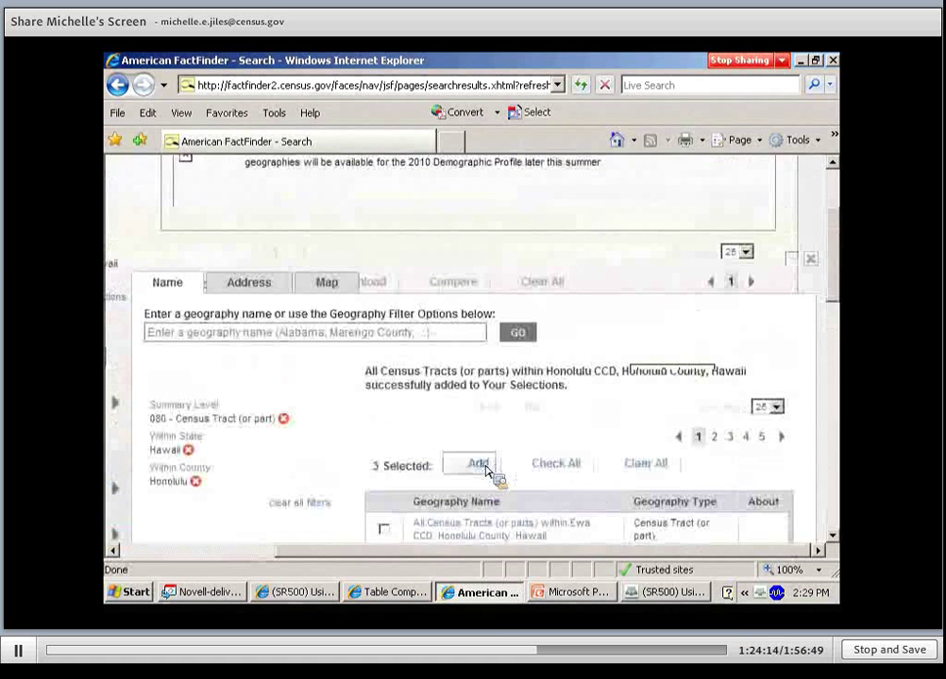
# - Review the current search selections and close the geography selection overlay
pyautogui.moveTo(504, 554); pyautogui.dragTo(393, 550)
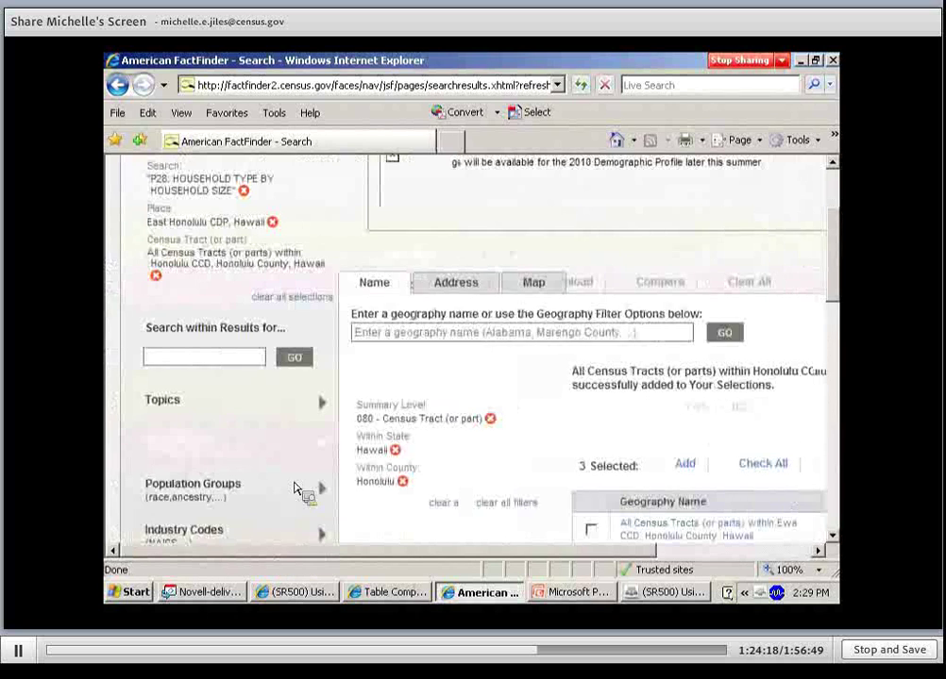
pyautogui.scroll(1, 310, 463)
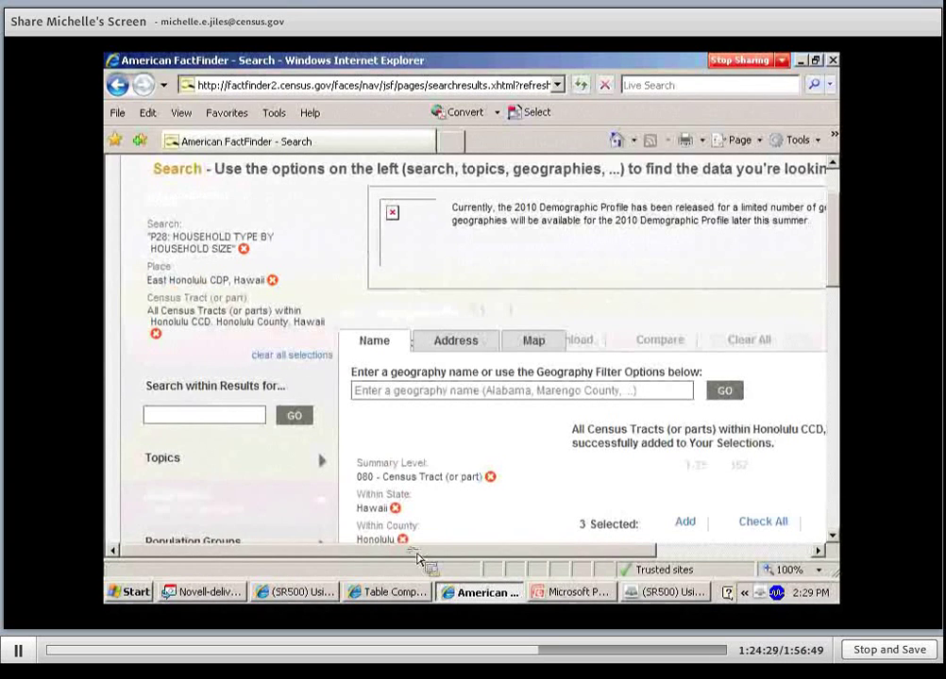
pyautogui.moveTo(344, 561); pyautogui.dragTo(545, 561)
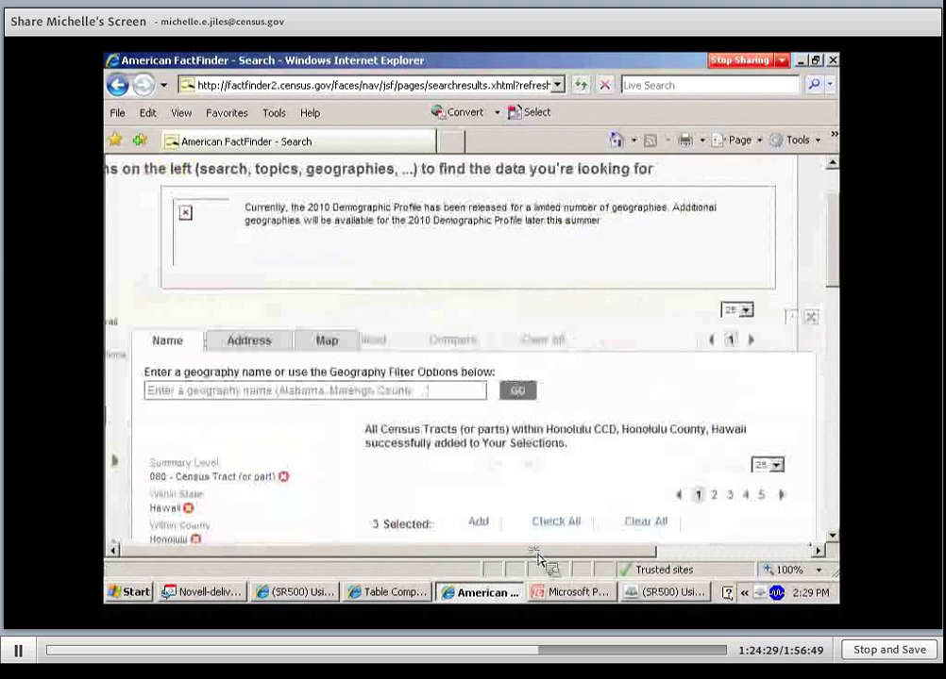
pyautogui.click(815, 322)
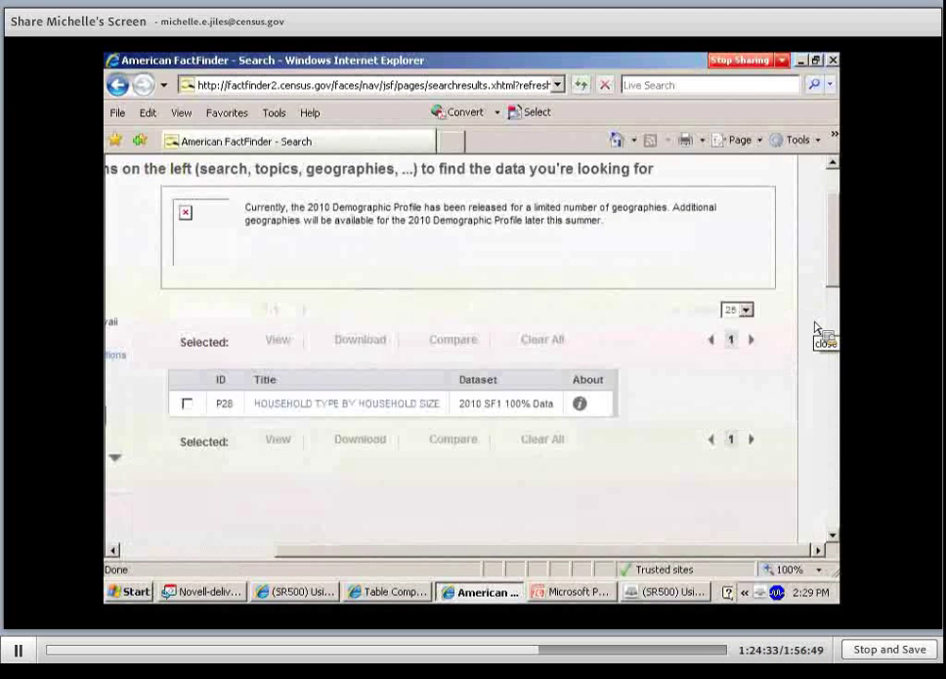
pyautogui.moveTo(601, 555); pyautogui.dragTo(480, 558)
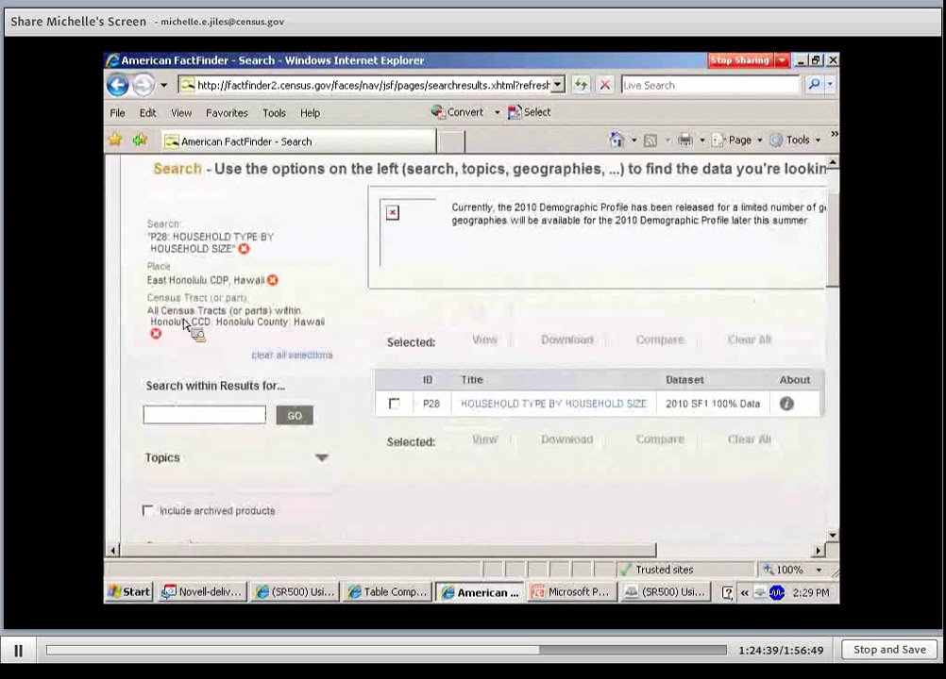
# - Open the P28 Household Type by Household Size table and look across its census tract columns
pyautogui.click(544, 404)
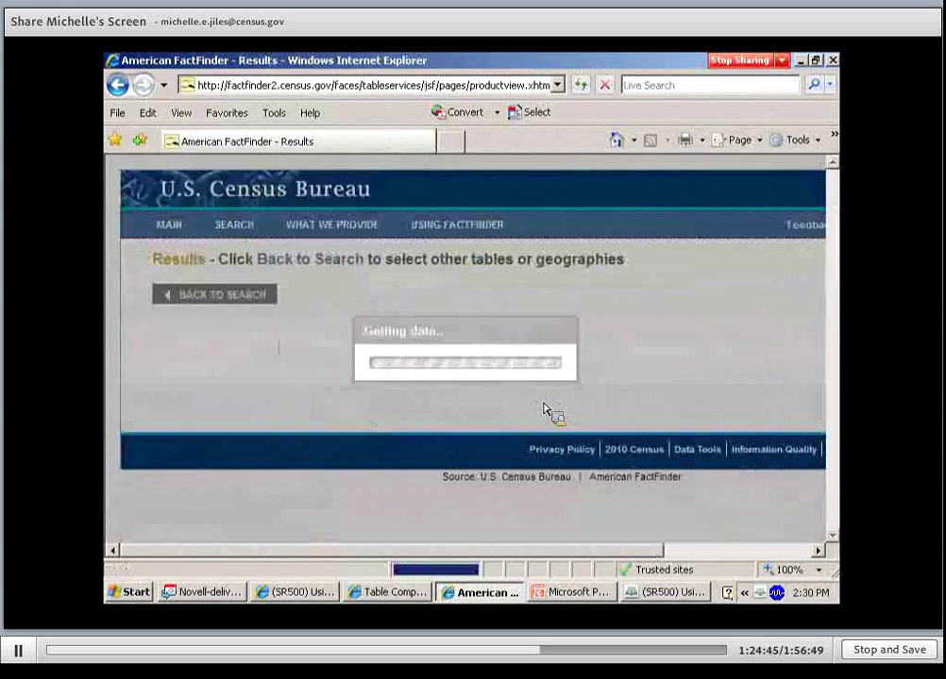
pyautogui.scroll(-3, 545, 404)
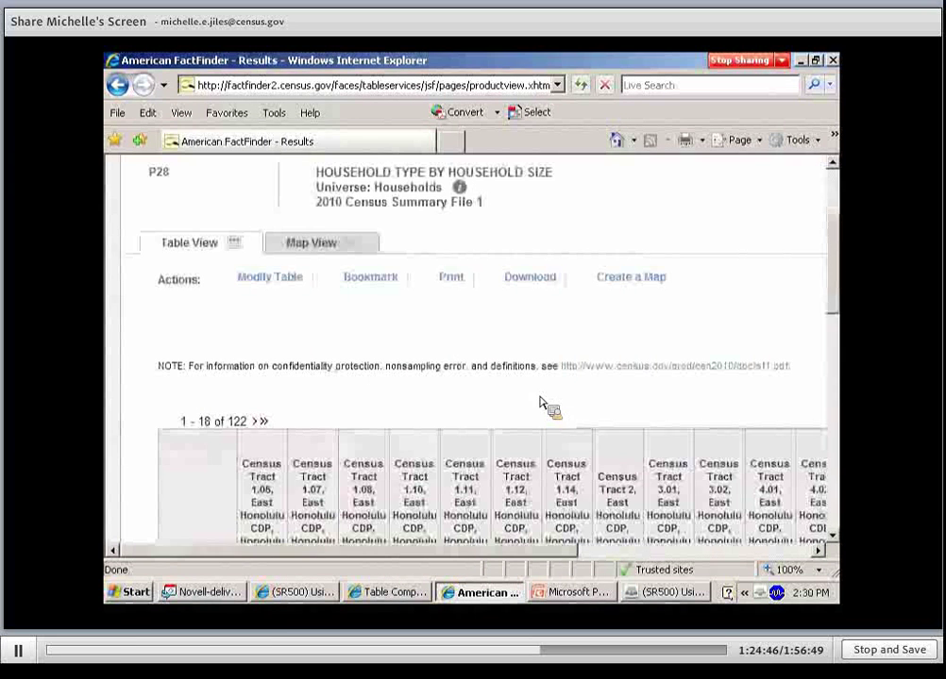
pyautogui.scroll(-3, 311, 378)
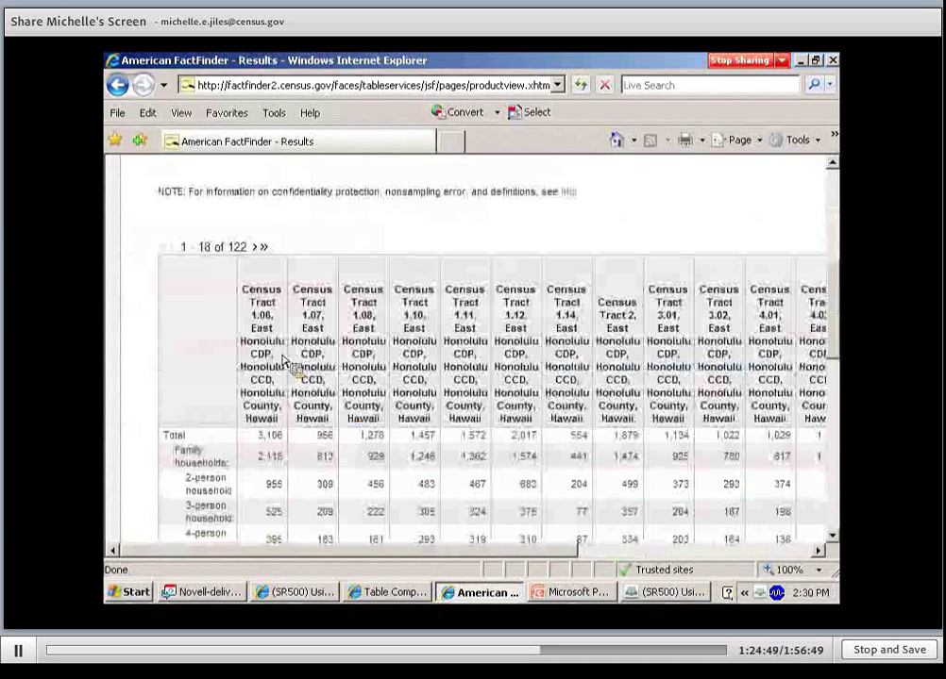
pyautogui.moveTo(481, 551); pyautogui.dragTo(743, 558)
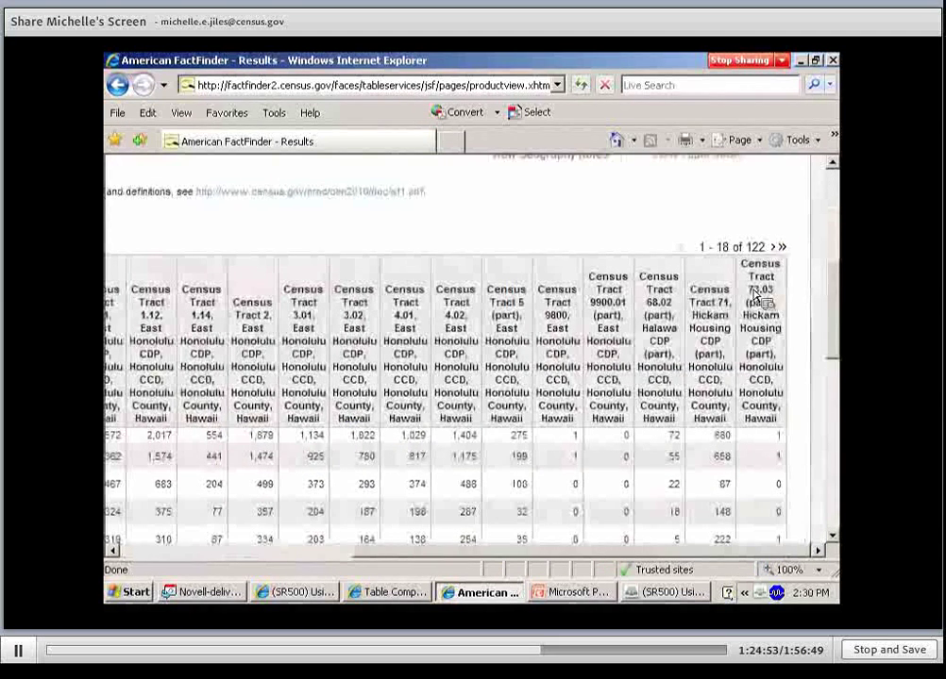
pyautogui.moveTo(734, 557); pyautogui.dragTo(555, 572)
pyautogui.scroll(3, 576, 469)
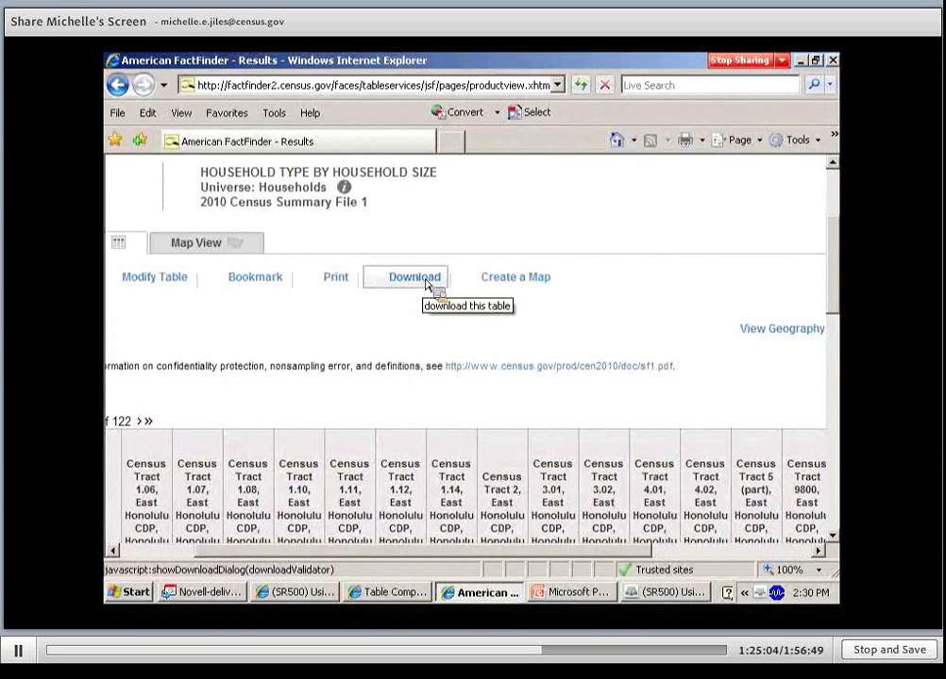
# - Download the P28 table in Microsoft Excel (.xls) format and open DEC_10_SF1_P28.xls
pyautogui.click(425, 285)
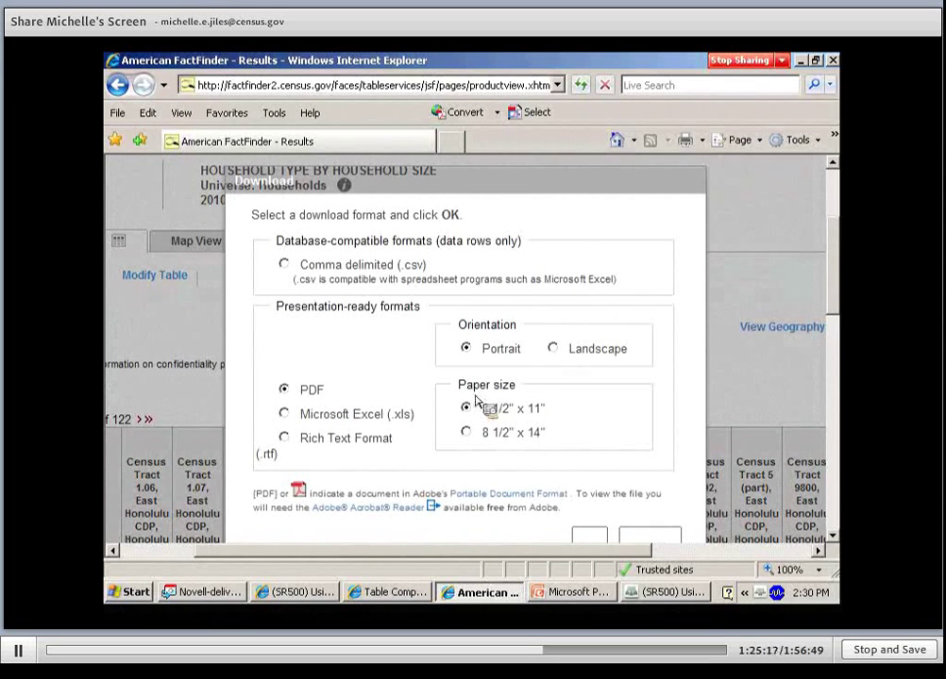
pyautogui.click(285, 416)
pyautogui.click(285, 439)
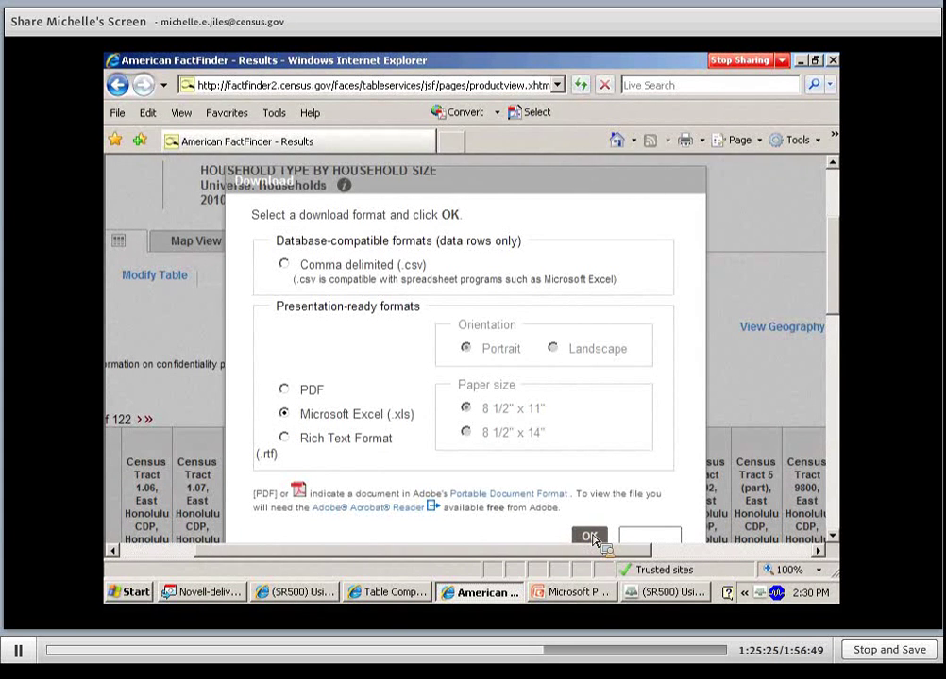
pyautogui.click(590, 536)
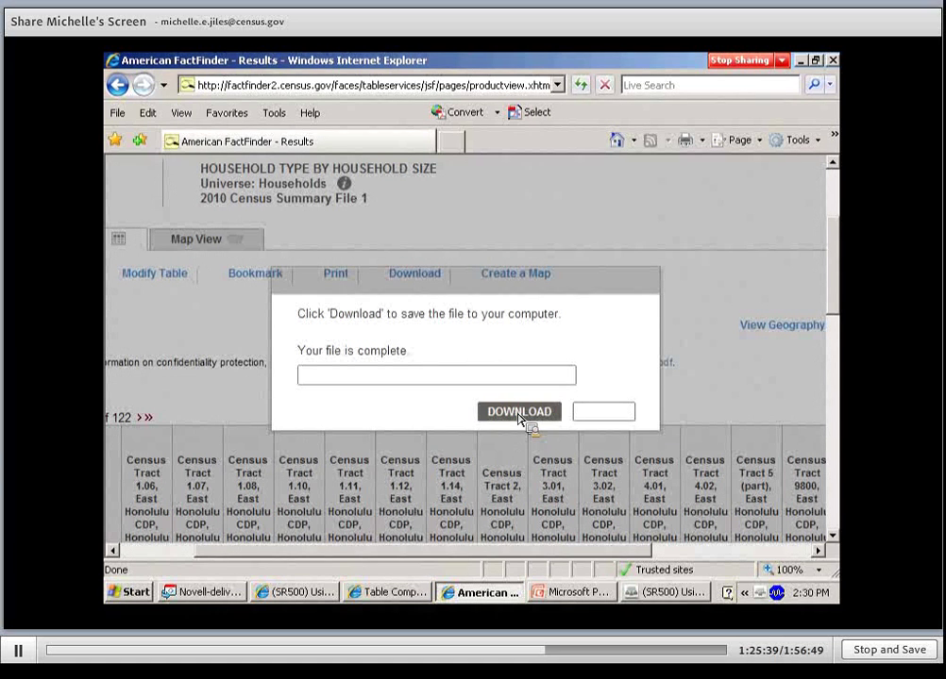
pyautogui.click(518, 413)
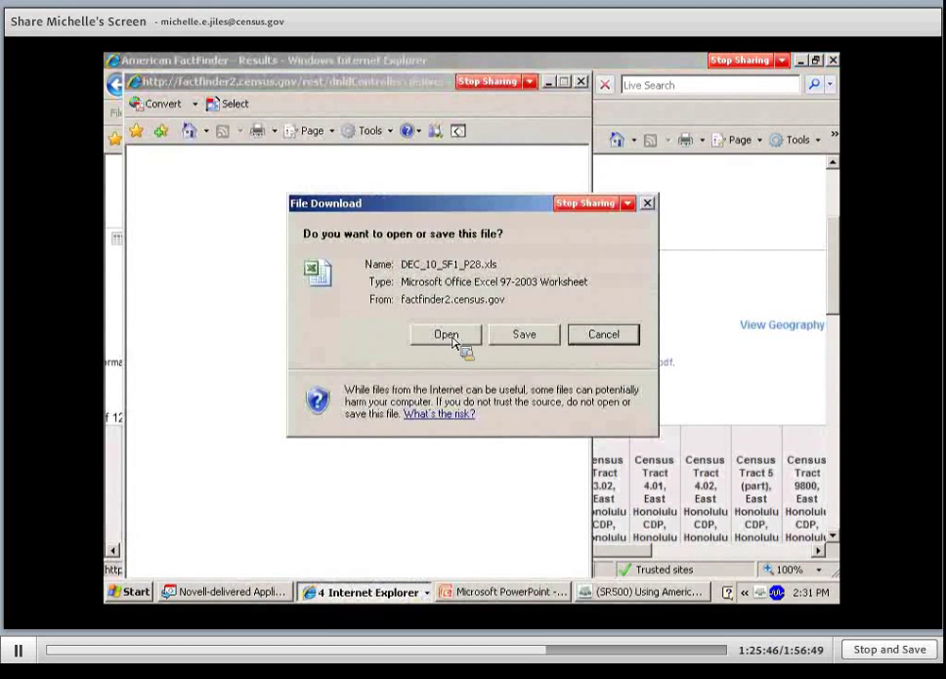
pyautogui.click(448, 336)
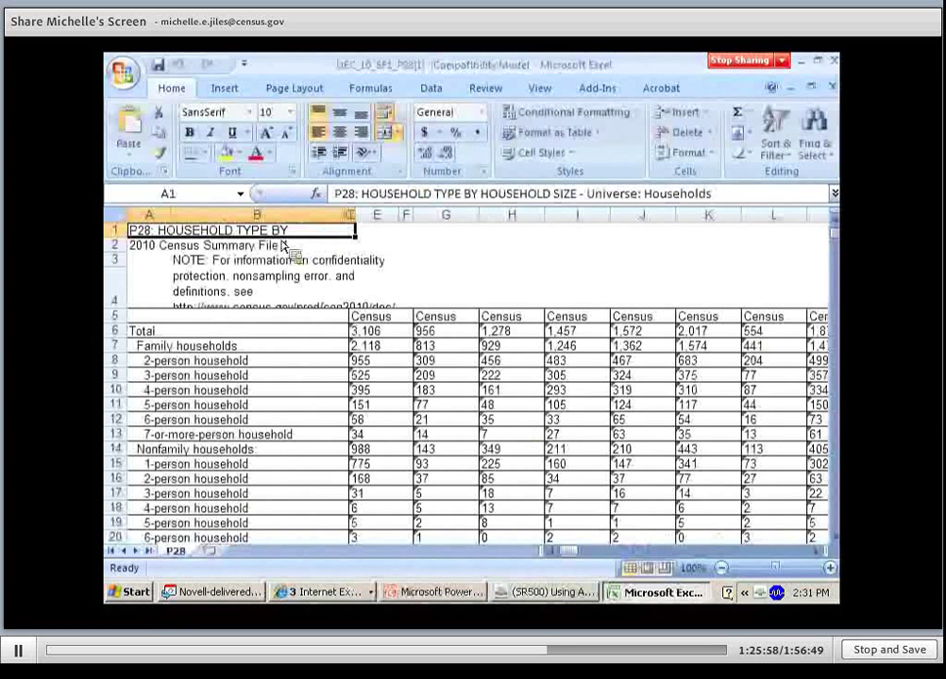
# - Increase the height of header row 5 in the spreadsheet to reveal more of the census tract names
pyautogui.moveTo(115, 238)
pyautogui.mouseDown()
pyautogui.moveTo(123, 268)
pyautogui.moveTo(118, 247)
pyautogui.moveTo(125, 251)
pyautogui.mouseUp()
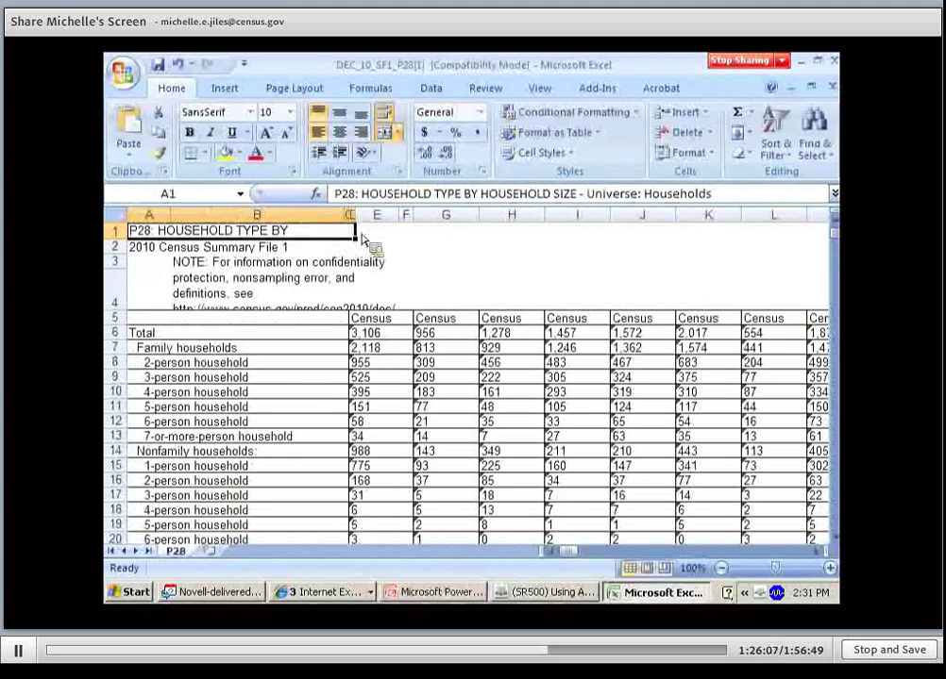
pyautogui.click(402, 324)
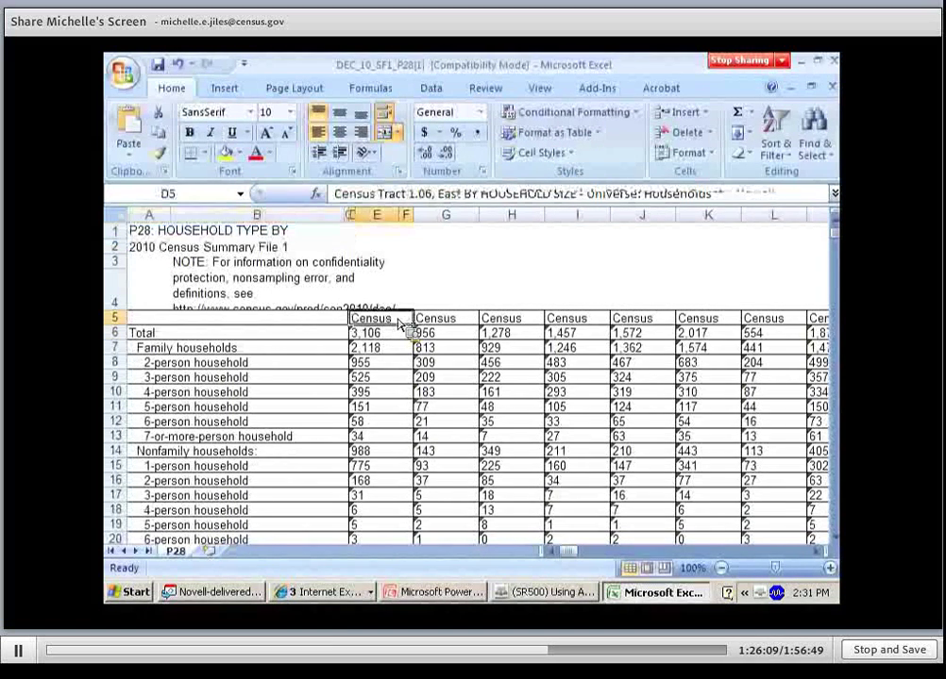
pyautogui.moveTo(114, 326); pyautogui.dragTo(116, 412)
pyautogui.click(118, 389)
pyautogui.click(307, 434)
# - Examine the household rows and the census tract columns across to the East Honolulu CDP column
pyautogui.scroll(-3, 338, 354)
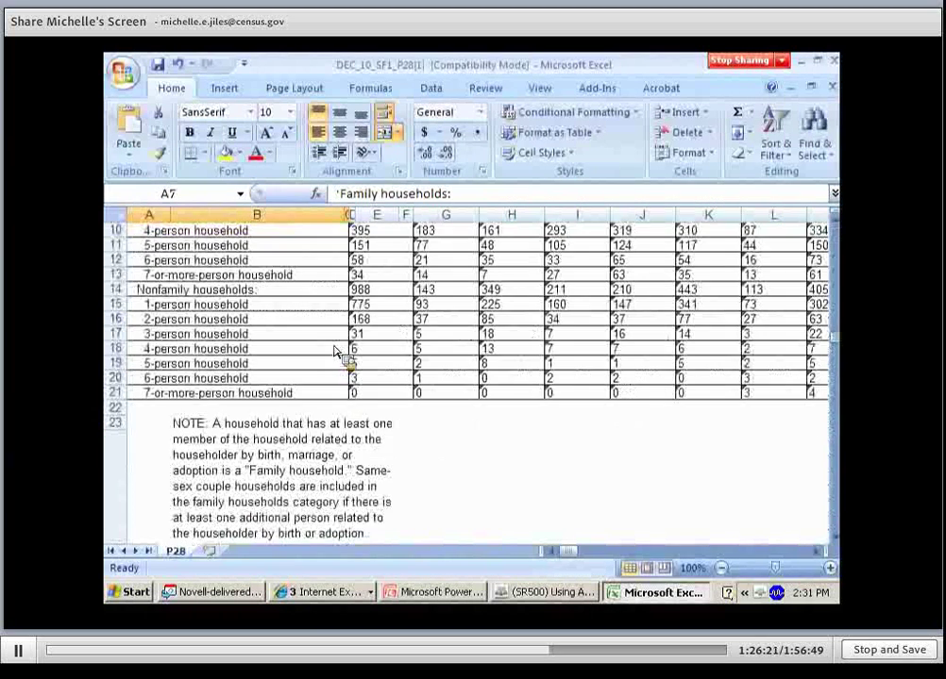
pyautogui.scroll(2, 337, 349)
pyautogui.scroll(-1, 284, 396)
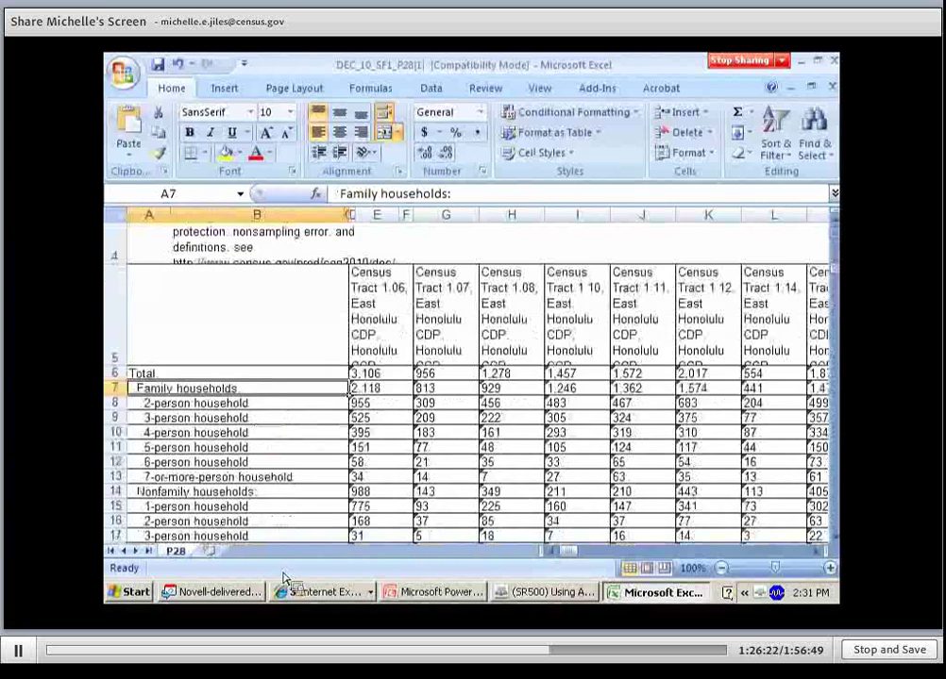
pyautogui.moveTo(566, 551); pyautogui.dragTo(797, 540)
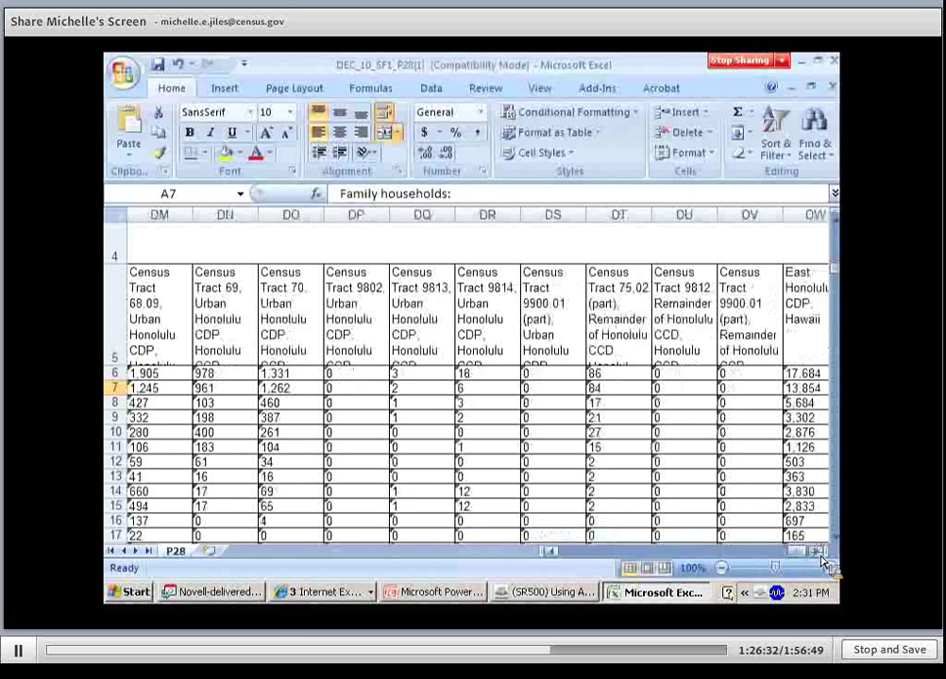
# - Look over the last census tract columns beside East Honolulu CDP and the tract columns midway through the spreadsheet
pyautogui.click(818, 551)
pyautogui.click(818, 551)
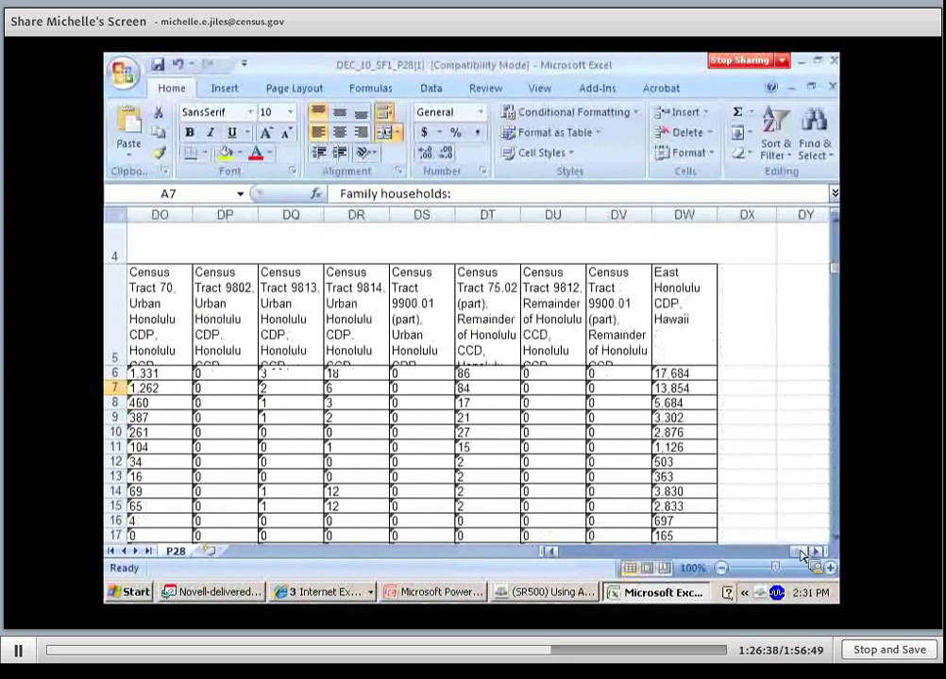
pyautogui.click(676, 558)
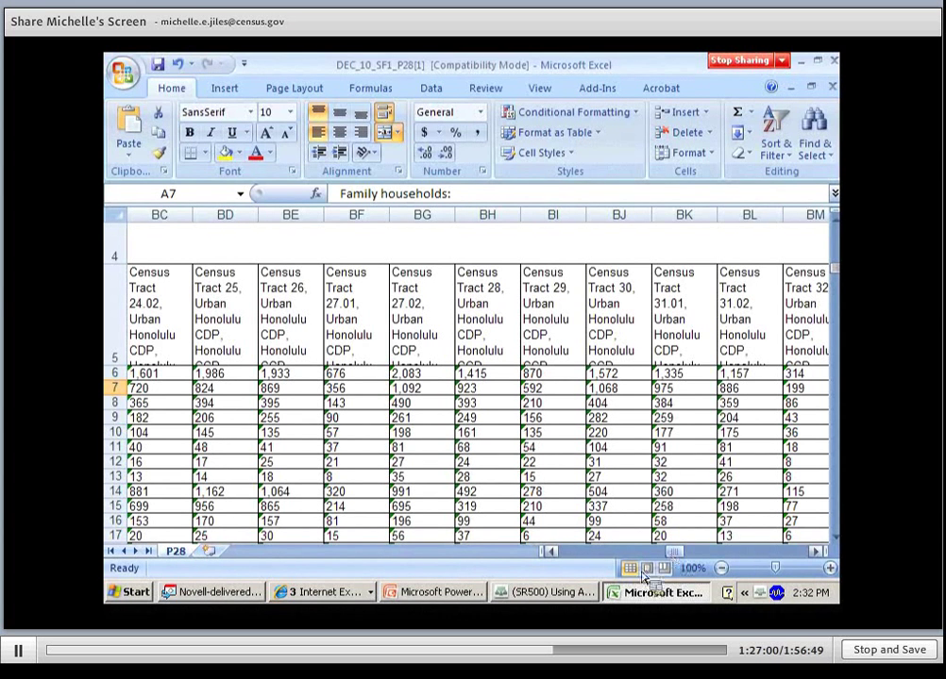
# - Switch to the P28 results in American FactFinder, show the table modification tools, and transpose the table's rows and columns
pyautogui.click(379, 595)
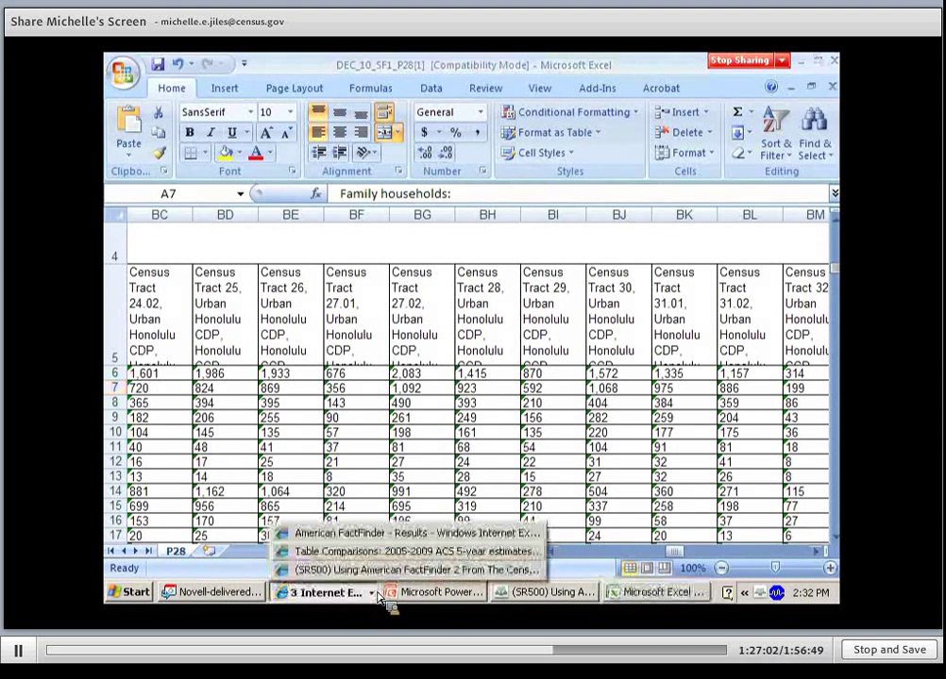
pyautogui.click(382, 534)
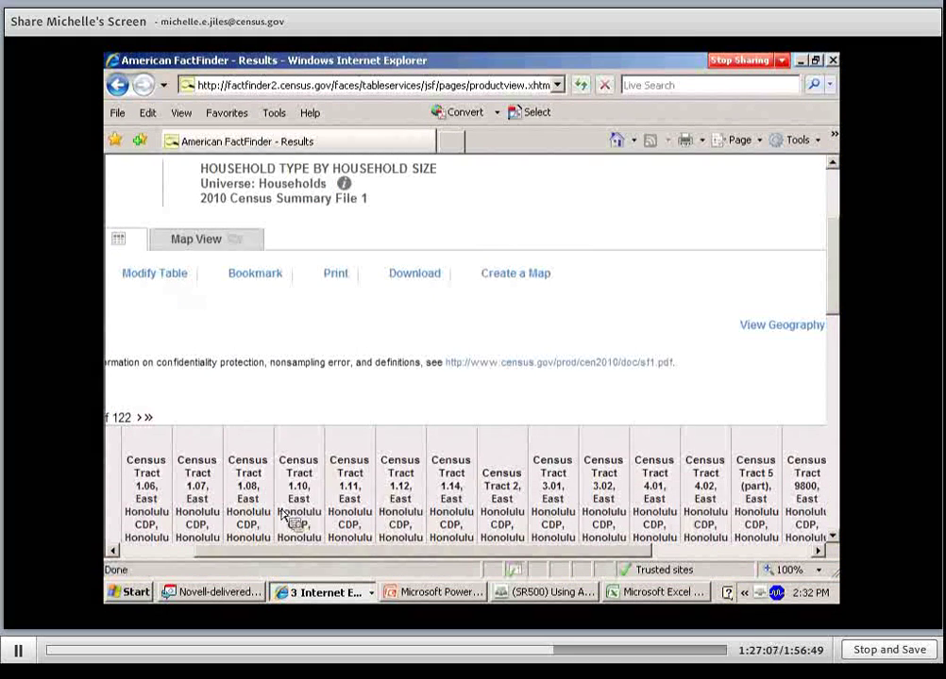
pyautogui.moveTo(287, 555); pyautogui.dragTo(233, 542)
pyautogui.scroll(-3, 358, 513)
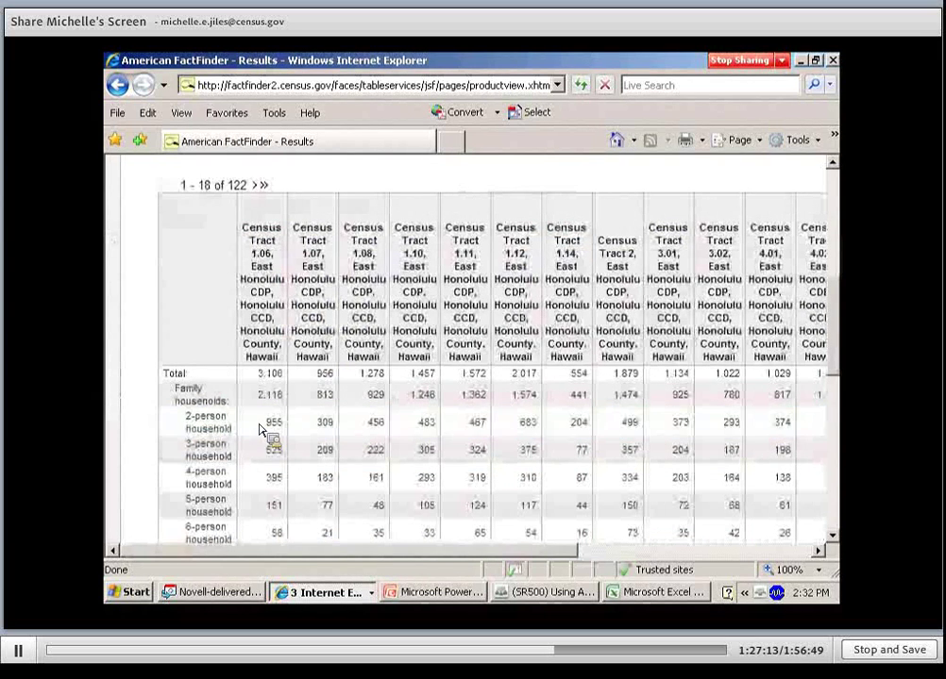
pyautogui.scroll(3, 262, 433)
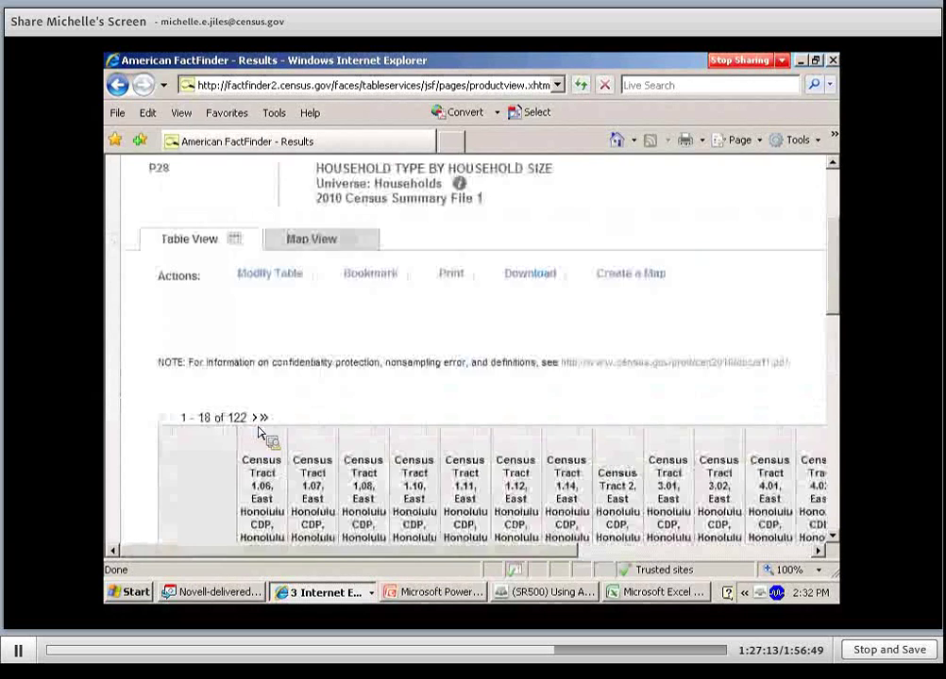
pyautogui.click(277, 281)
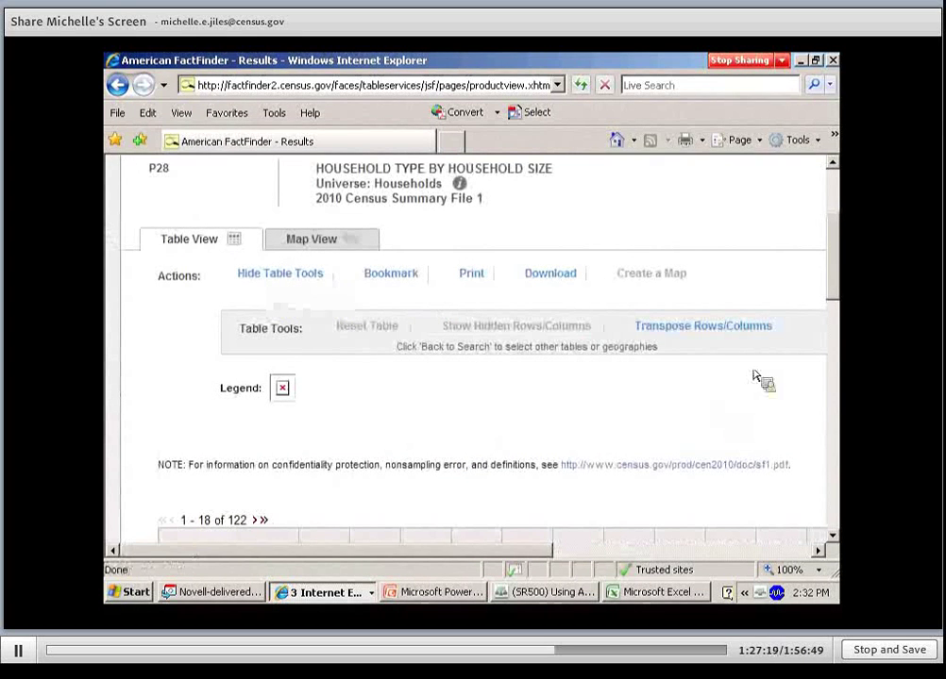
pyautogui.click(716, 337)
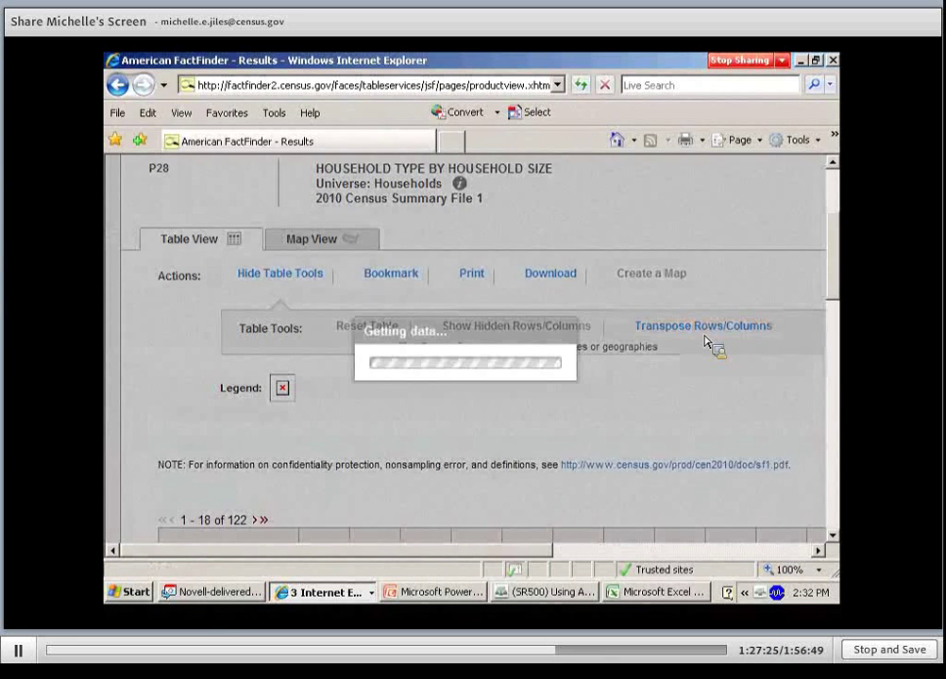
pyautogui.scroll(-3, 704, 341)
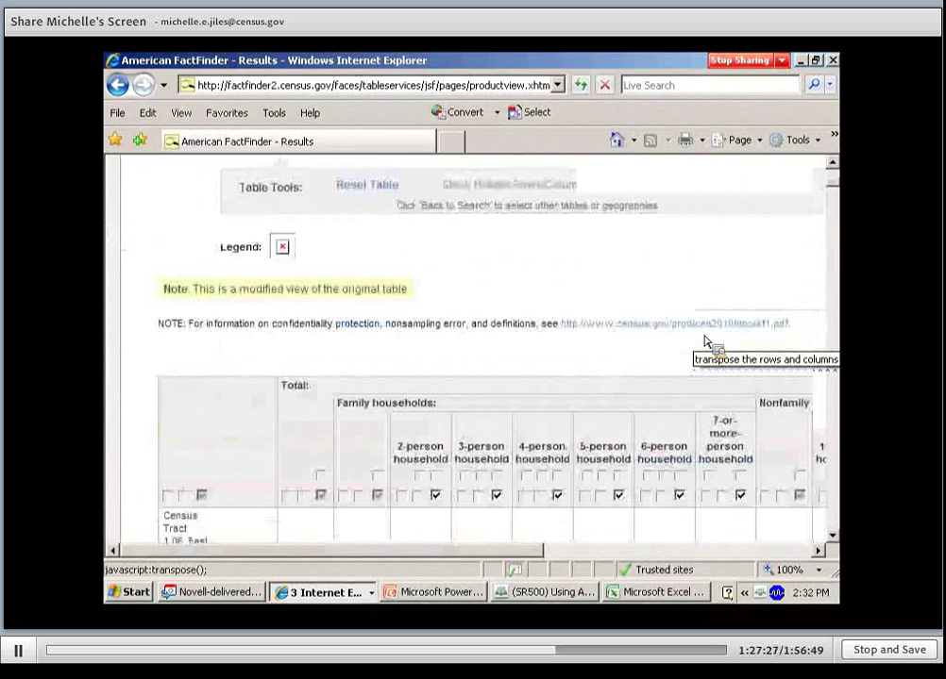
pyautogui.scroll(-4, 704, 341)
pyautogui.scroll(1, 704, 342)
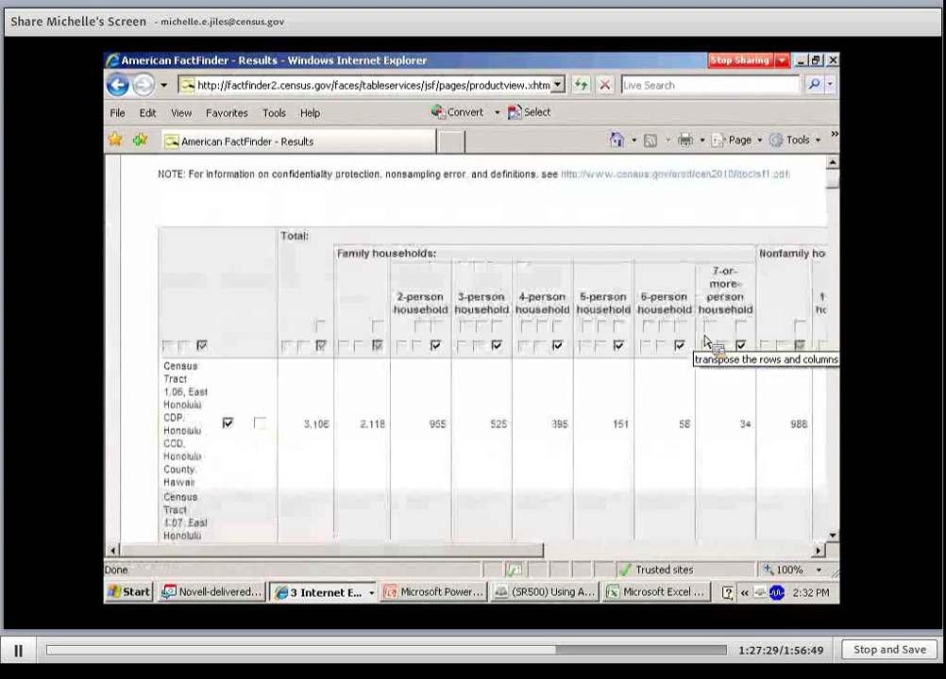
# - Download the transposed P28 table in Microsoft Excel (.xls) format and open DEC_10_SF1_P28.xls
pyautogui.scroll(3, 706, 341)
pyautogui.scroll(2, 570, 405)
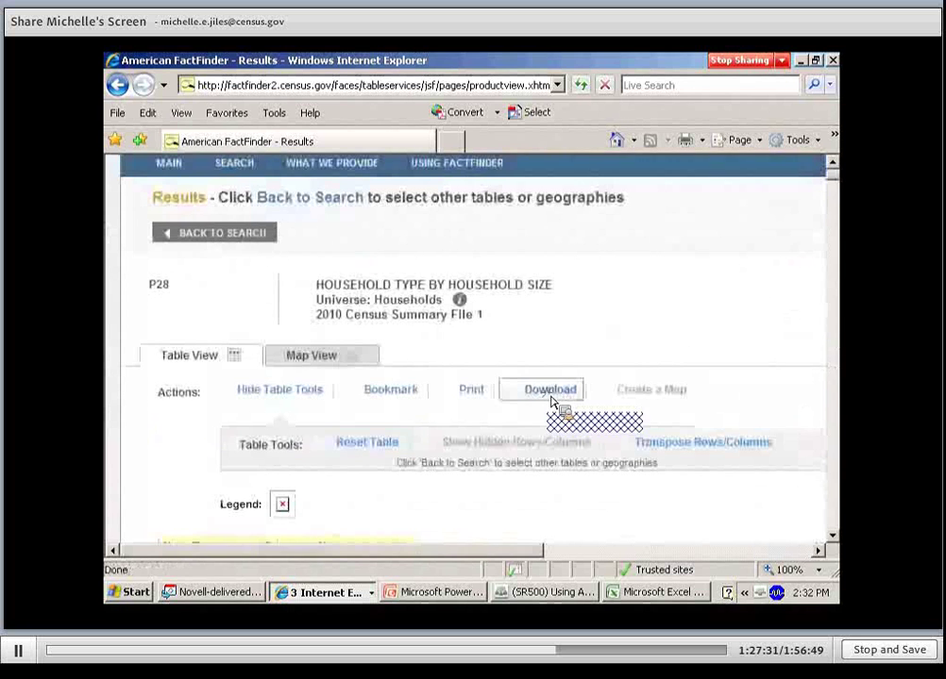
pyautogui.click(553, 401)
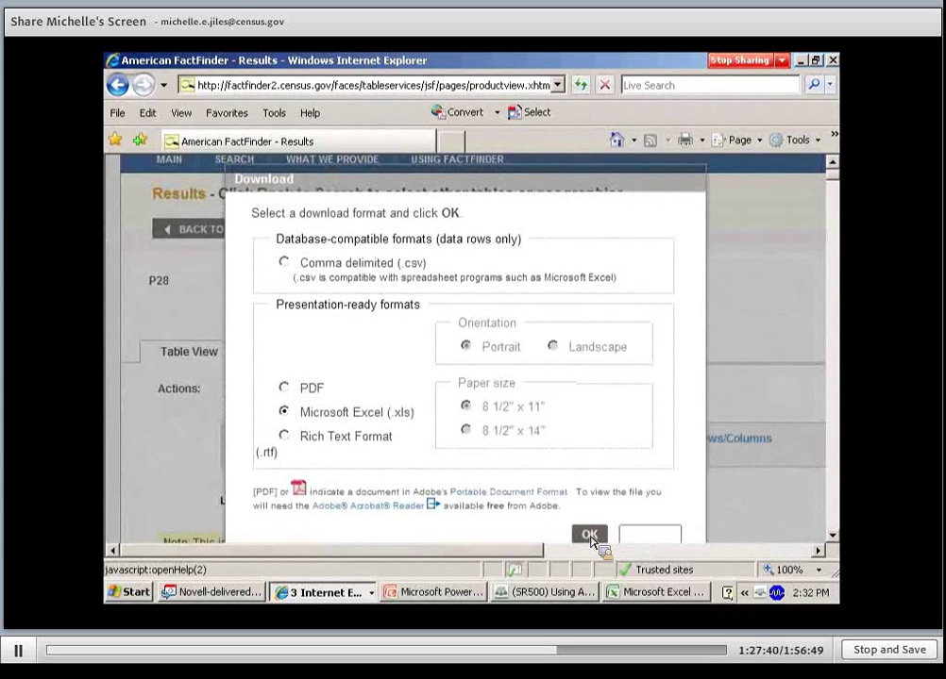
pyautogui.click(589, 535)
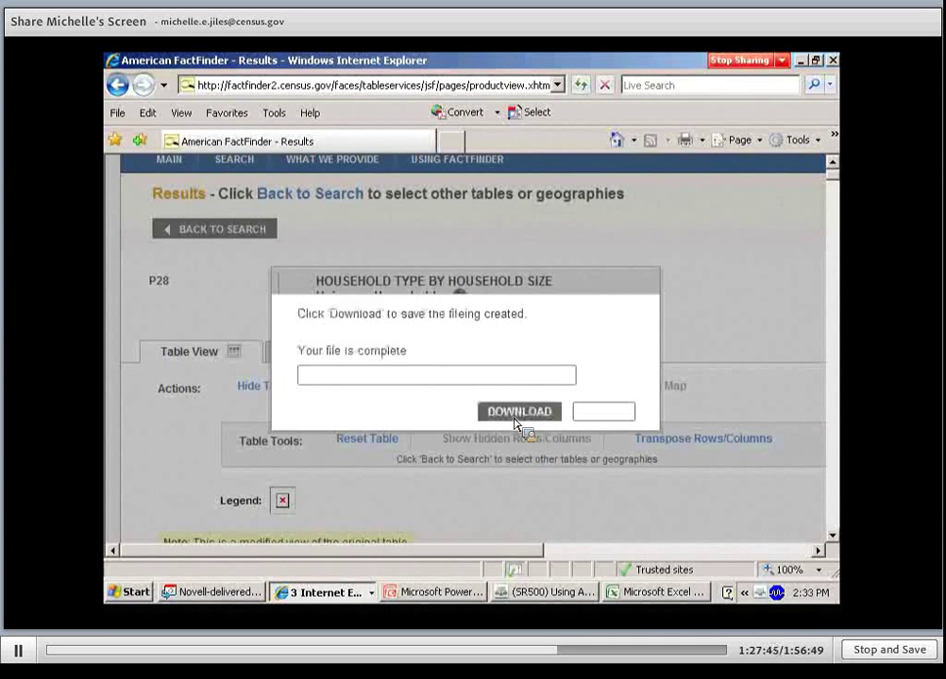
pyautogui.click(518, 412)
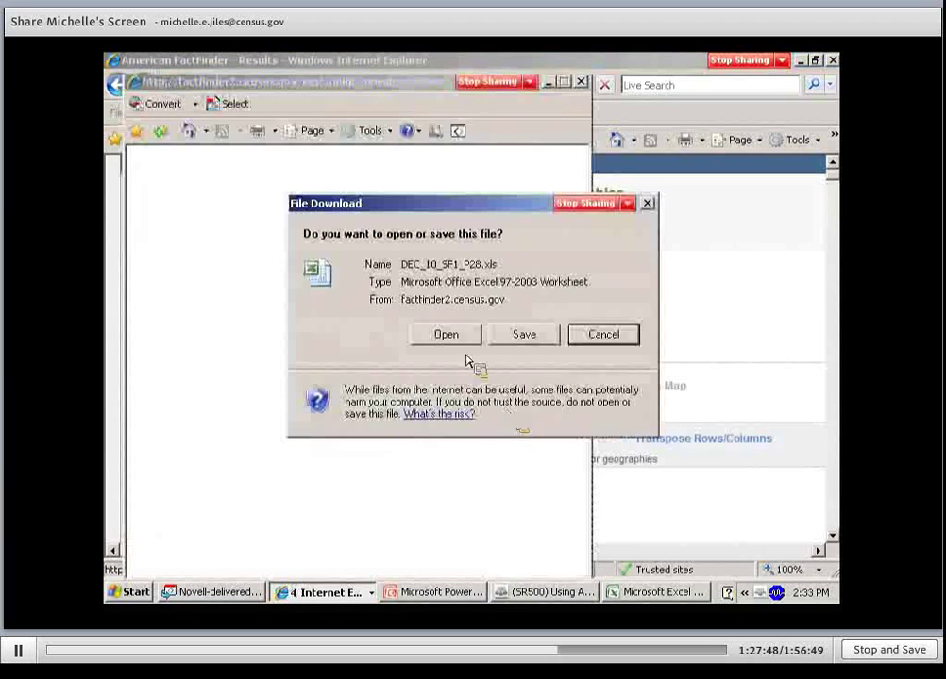
pyautogui.click(445, 335)
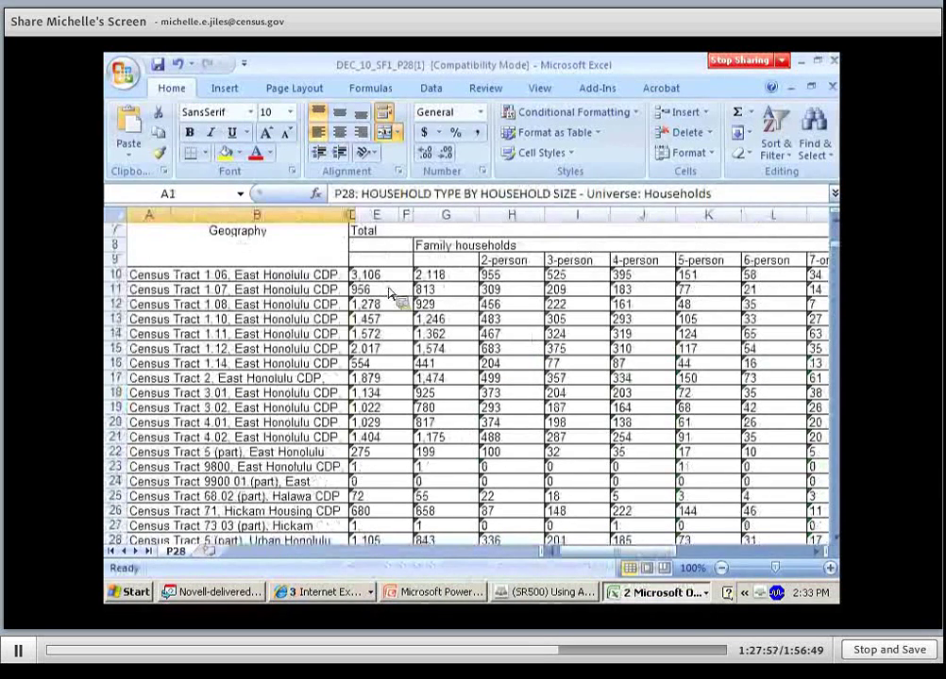
pyautogui.scroll(1, 566, 321)
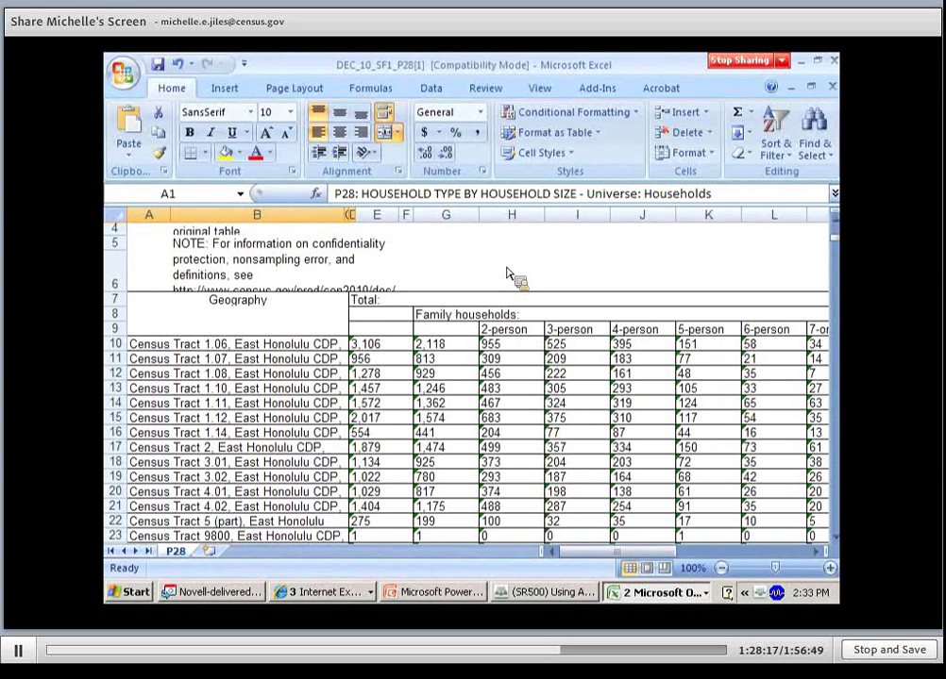
# - Return to the American FactFinder main page and remove the selection of all census tracts within Honolulu CCD
pyautogui.click(376, 602)
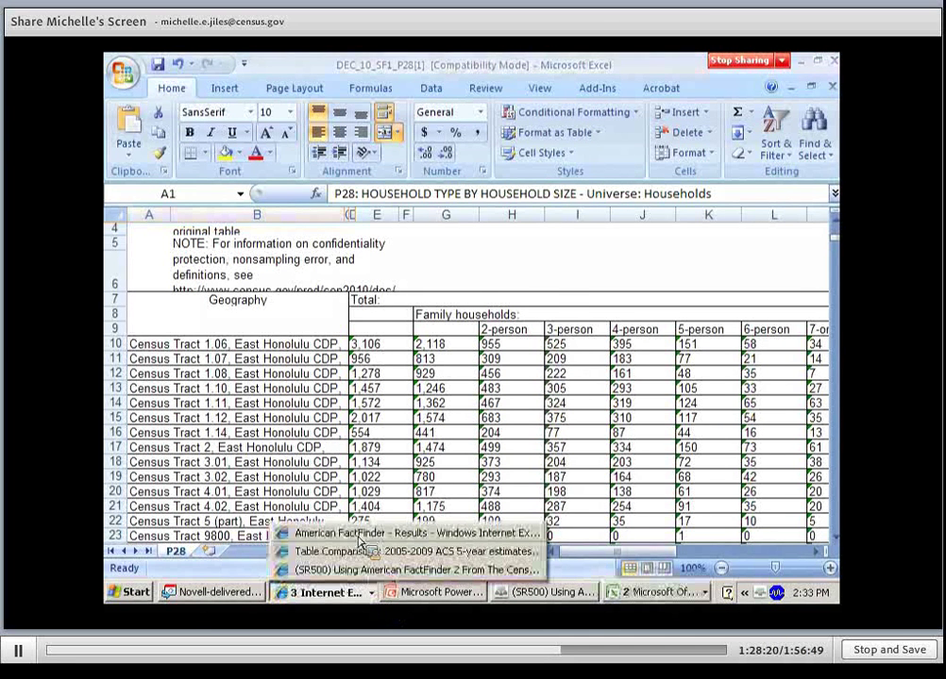
pyautogui.click(366, 539)
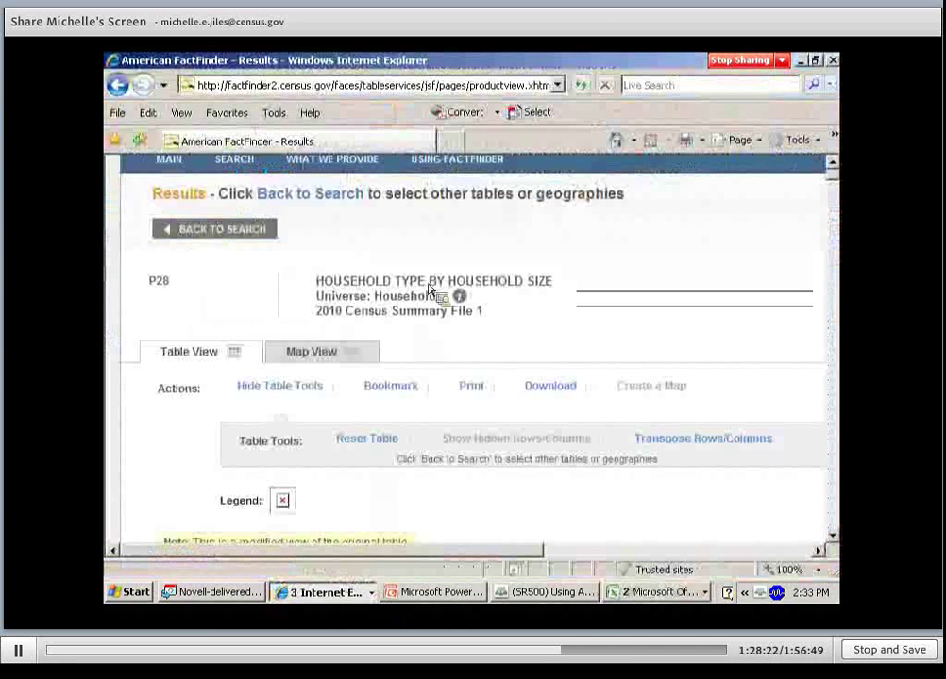
pyautogui.scroll(1, 283, 283)
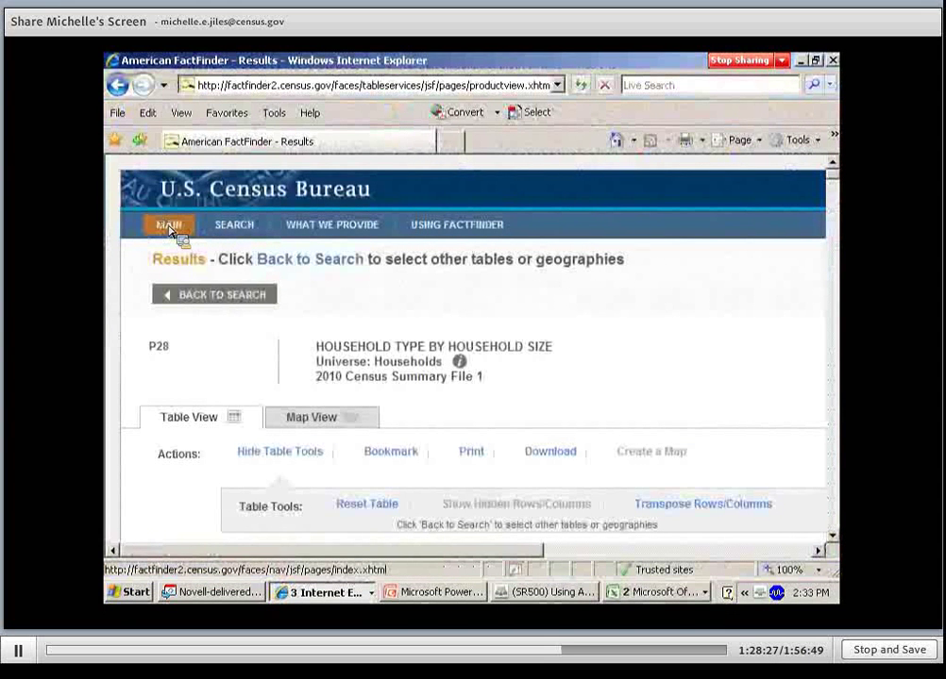
pyautogui.click(169, 228)
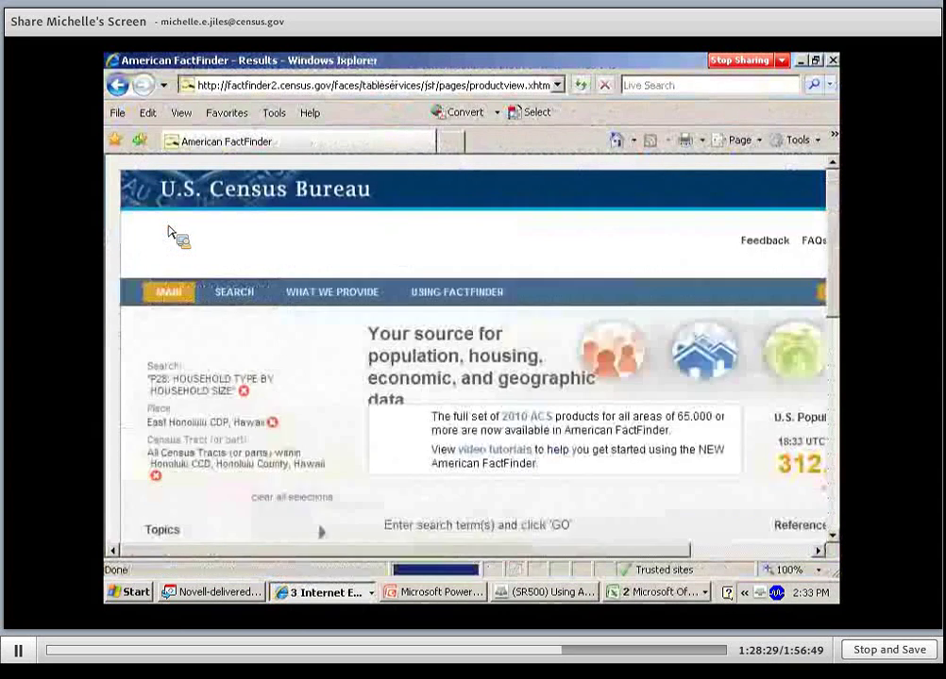
pyautogui.scroll(-3, 339, 365)
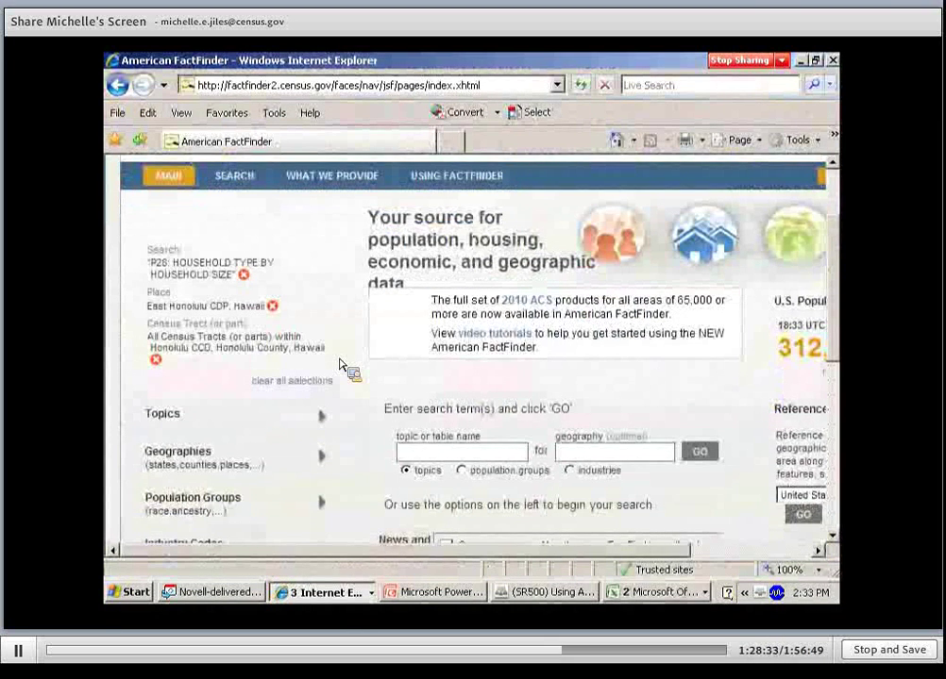
pyautogui.scroll(2, 342, 366)
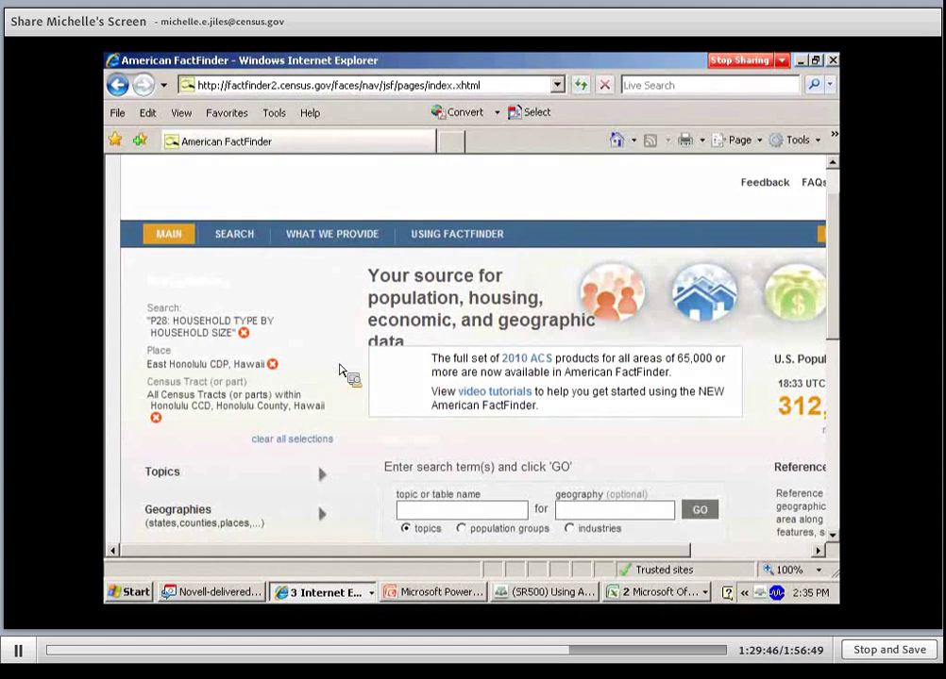
pyautogui.click(158, 424)
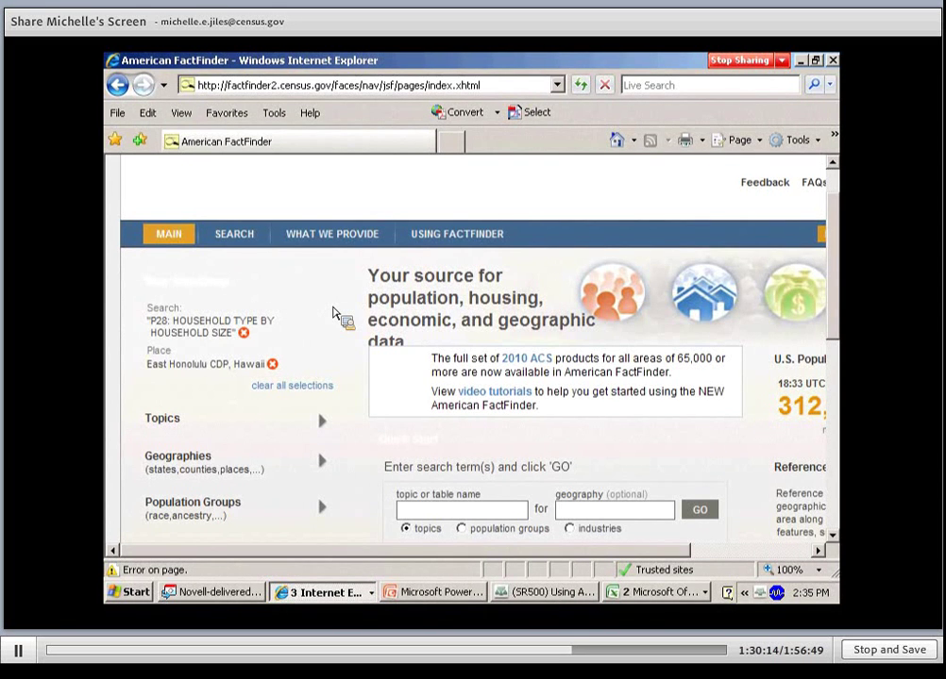
# - Switch to the Excel workbook holding the transposed P28 table and bring its census tract rows into view
pyautogui.click(691, 591)
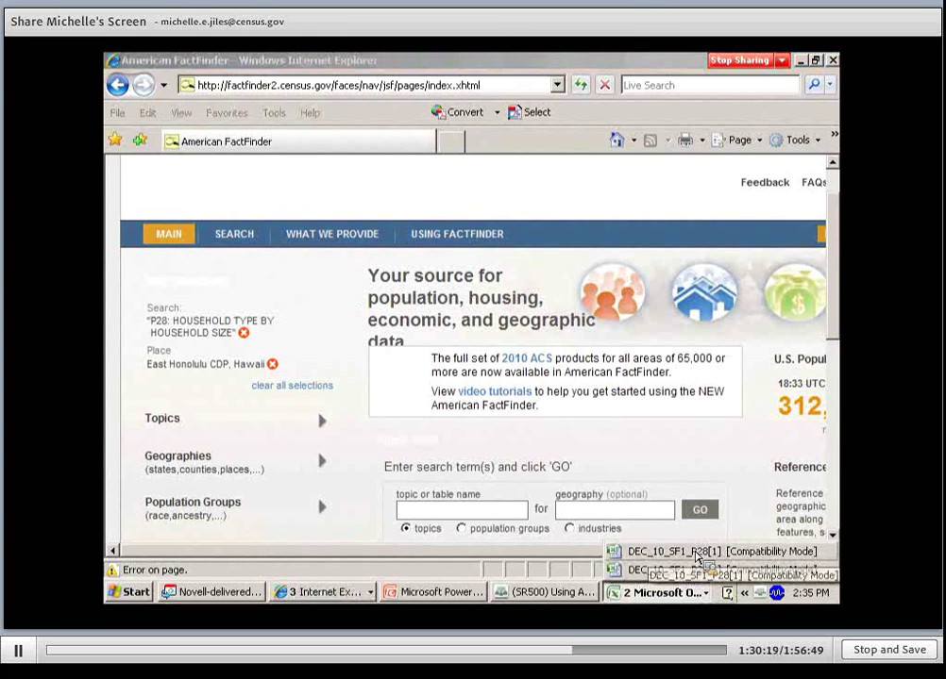
pyautogui.click(696, 555)
pyautogui.click(695, 595)
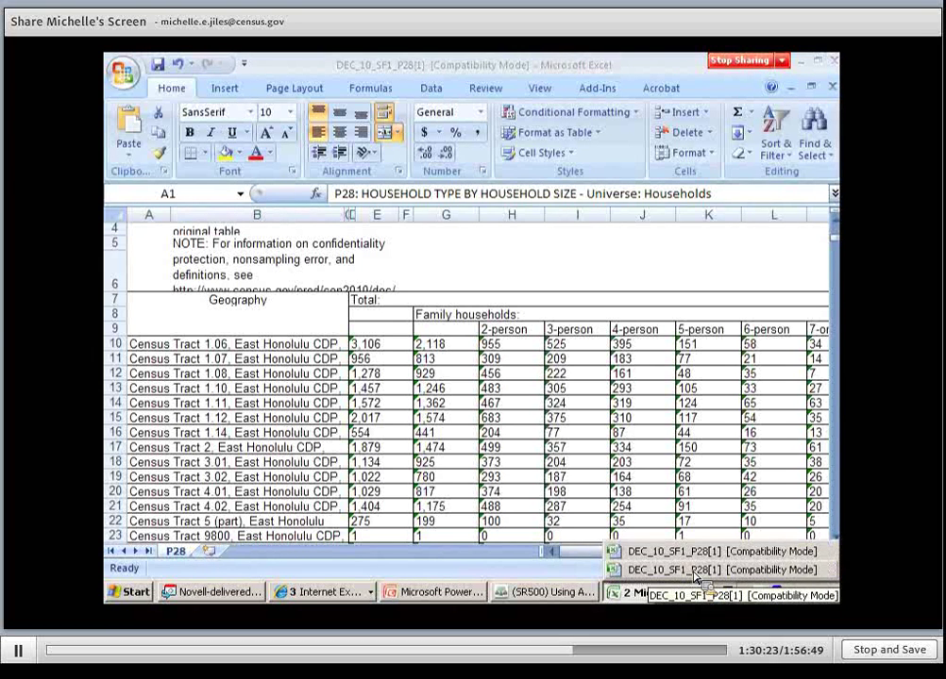
pyautogui.click(510, 388)
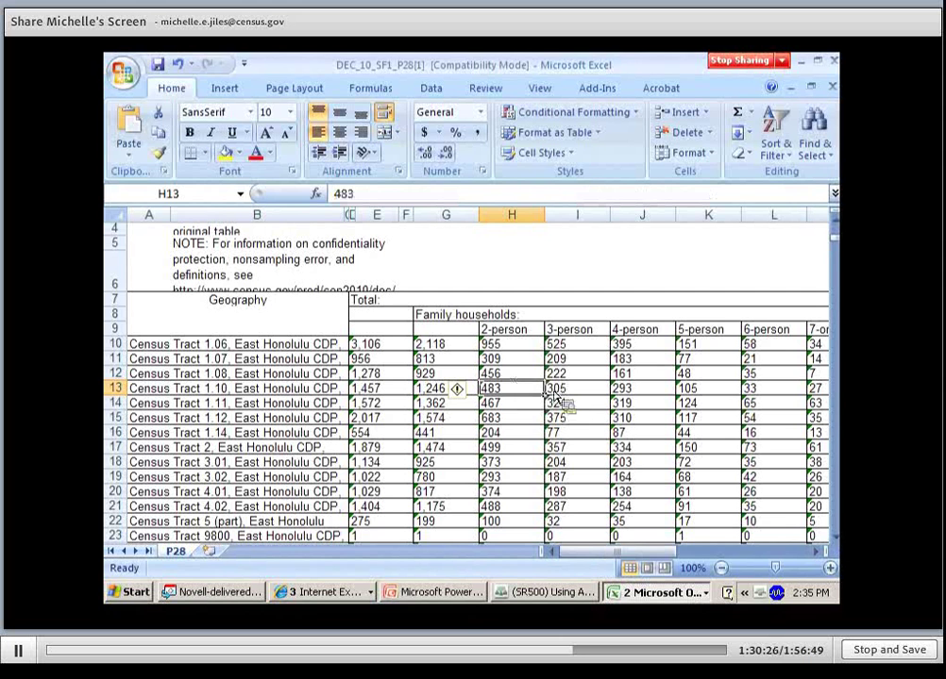
pyautogui.scroll(-1, 557, 401)
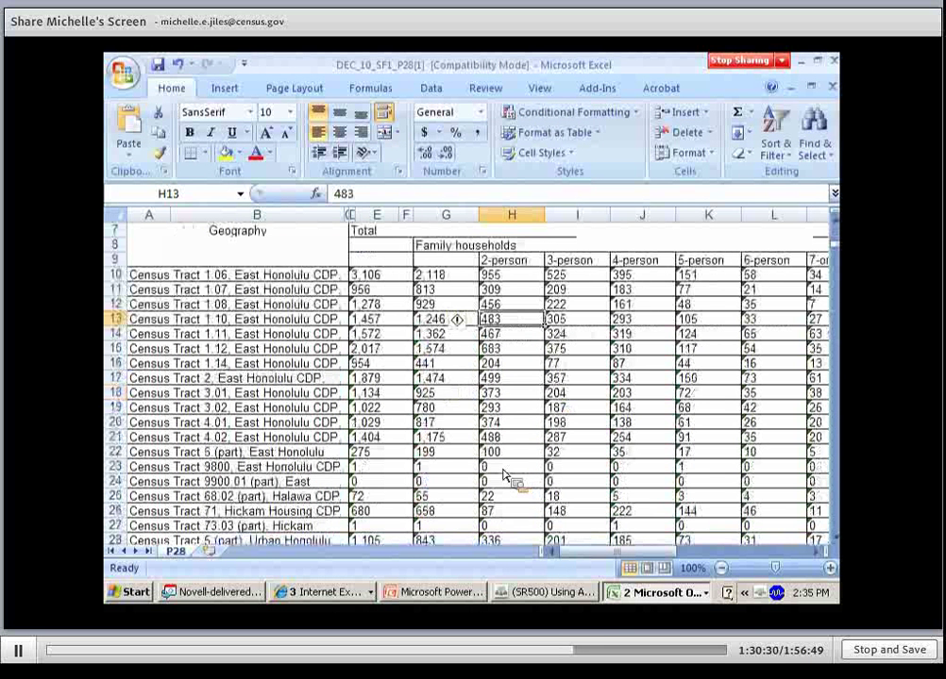
# - Review the error options for the number stored as text in cell G23
pyautogui.moveTo(498, 475); pyautogui.dragTo(412, 476)
pyautogui.click(408, 471)
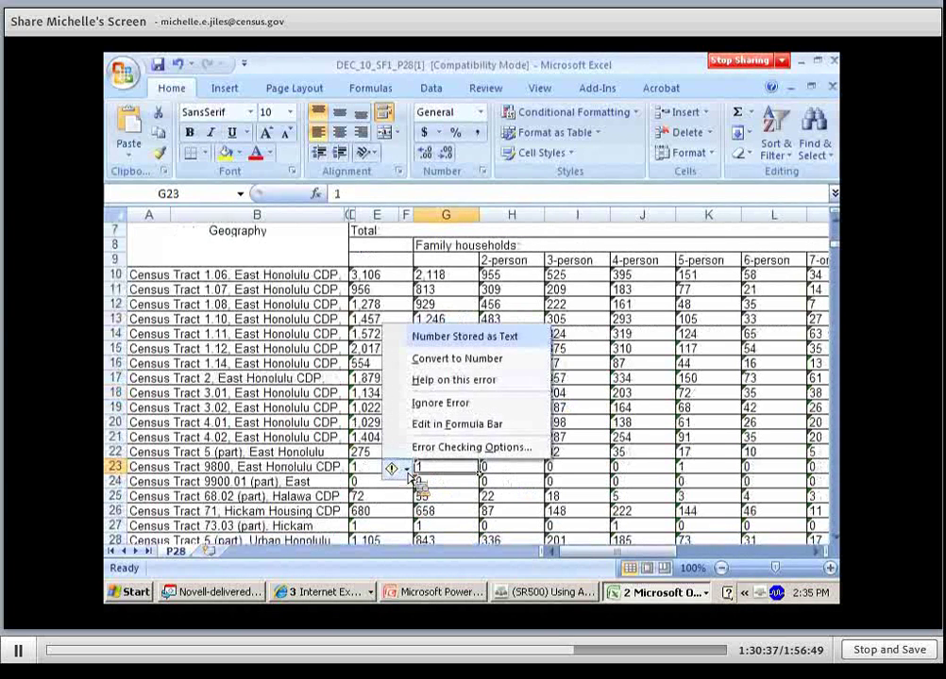
pyautogui.click(458, 487)
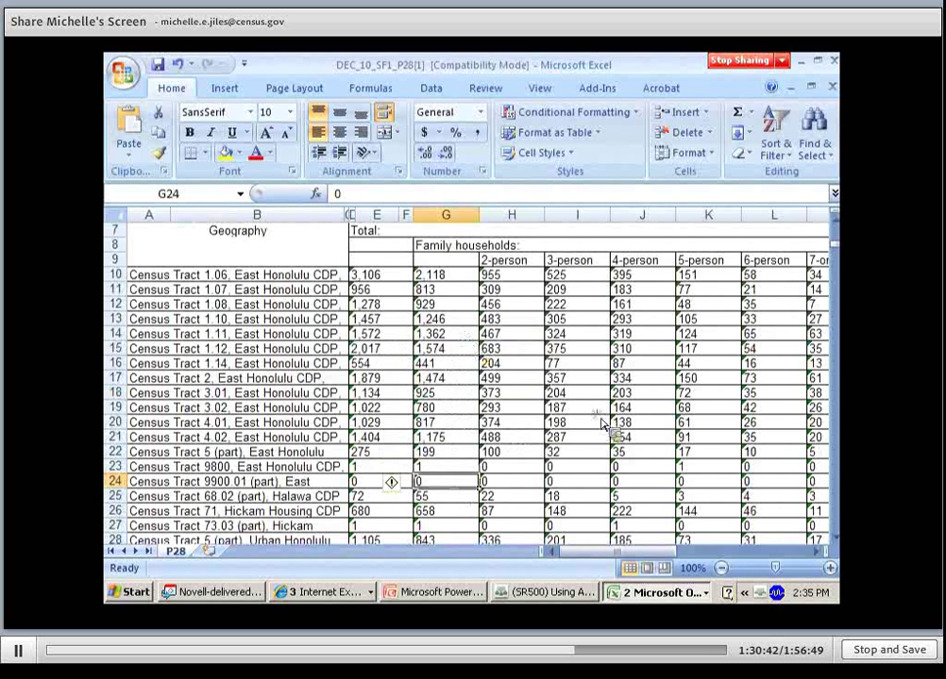
# - Convert the text-stored values in rows 10 to 20, from the Total column through 3-person households, to numbers
pyautogui.moveTo(355, 276); pyautogui.dragTo(602, 425)
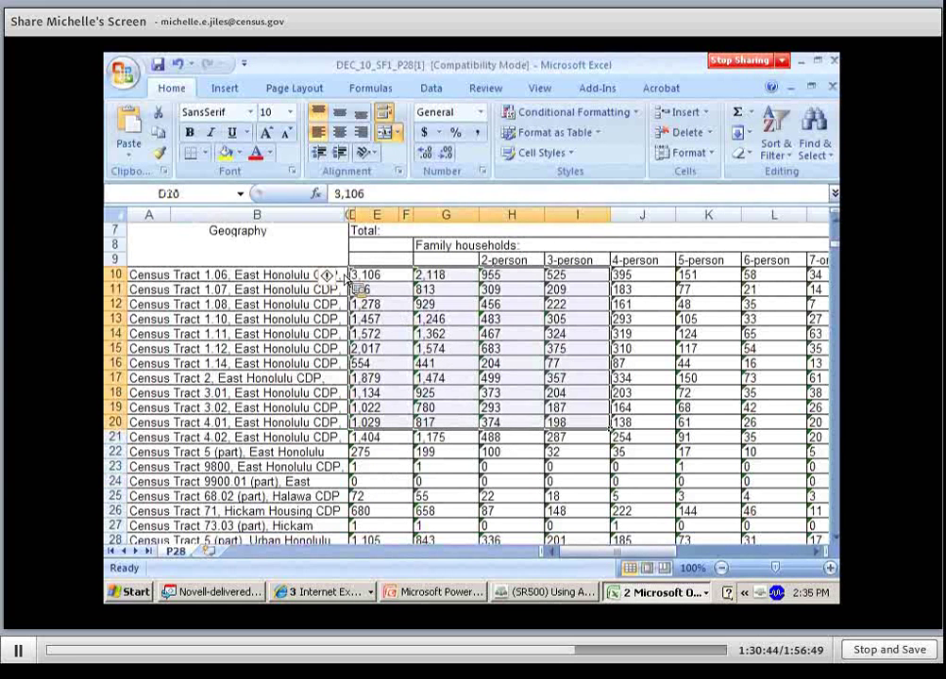
pyautogui.click(342, 276)
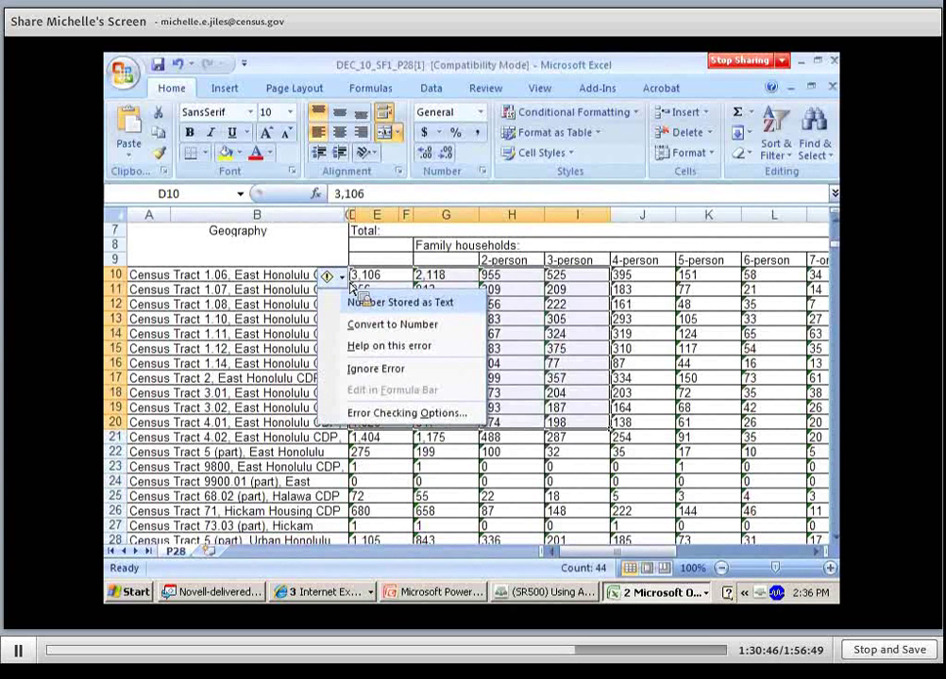
pyautogui.click(358, 326)
pyautogui.click(516, 440)
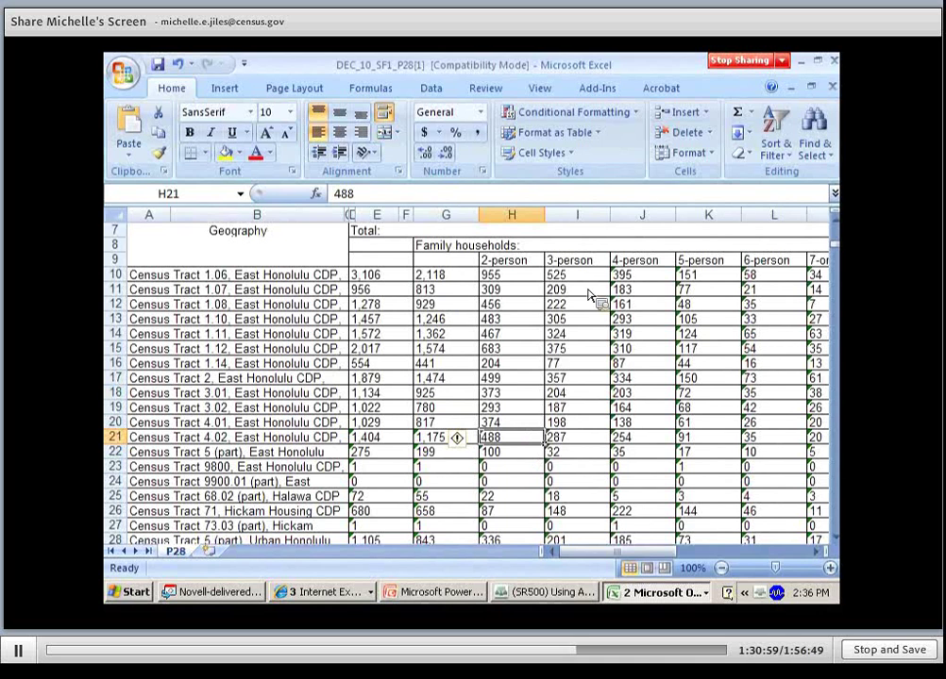
# - Convert the text-stored values in J10:L20, the 4-person to 6-person household columns, to numbers
pyautogui.moveTo(623, 275); pyautogui.dragTo(783, 422)
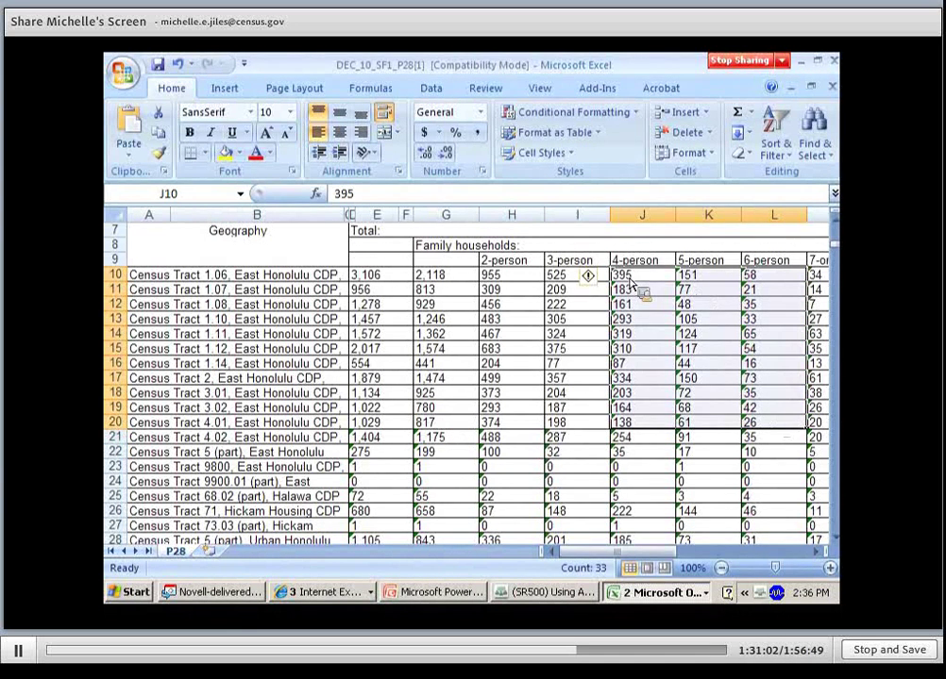
pyautogui.click(598, 276)
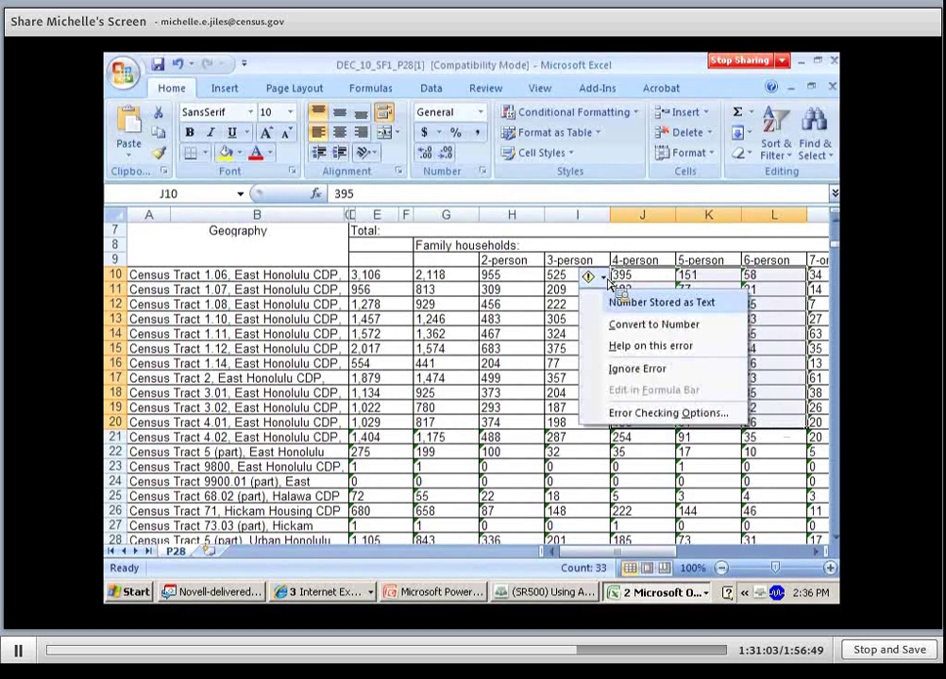
pyautogui.click(617, 326)
pyautogui.click(540, 307)
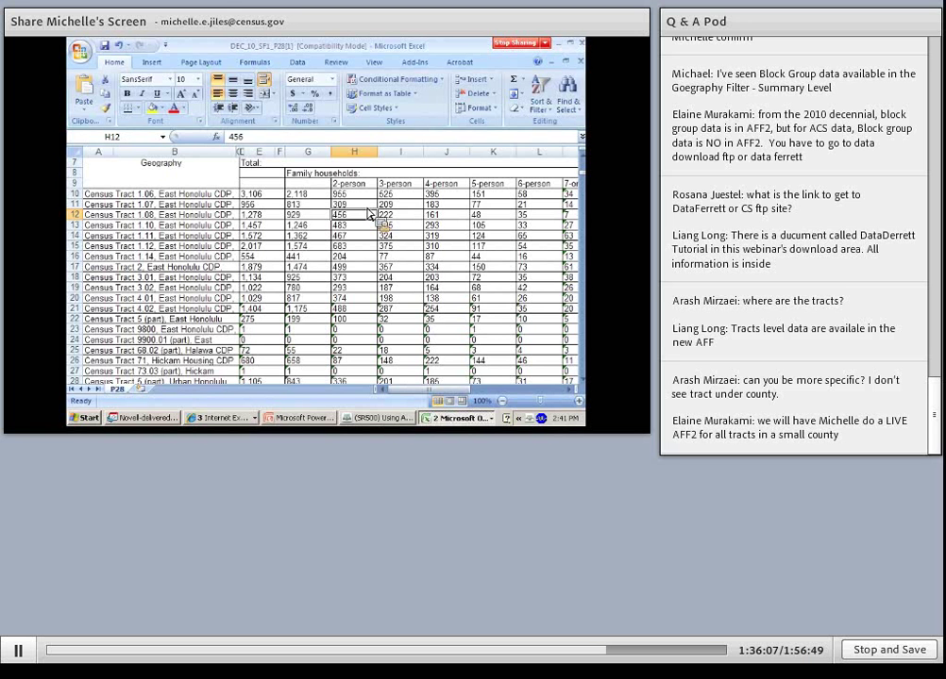
# - Switch back to American FactFinder and clear all selections
pyautogui.click(253, 418)
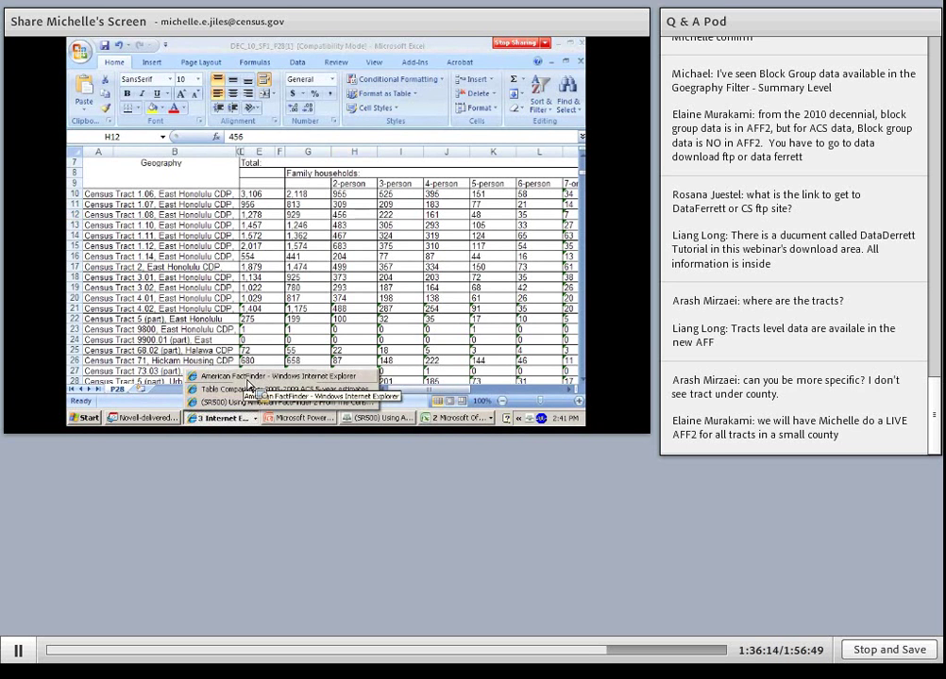
pyautogui.click(247, 378)
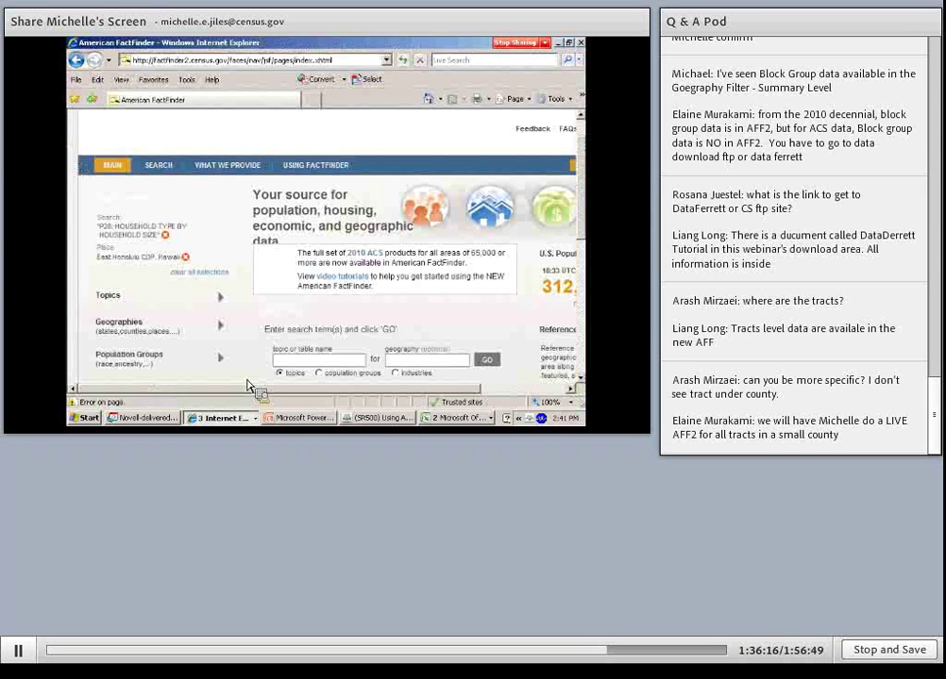
pyautogui.click(199, 272)
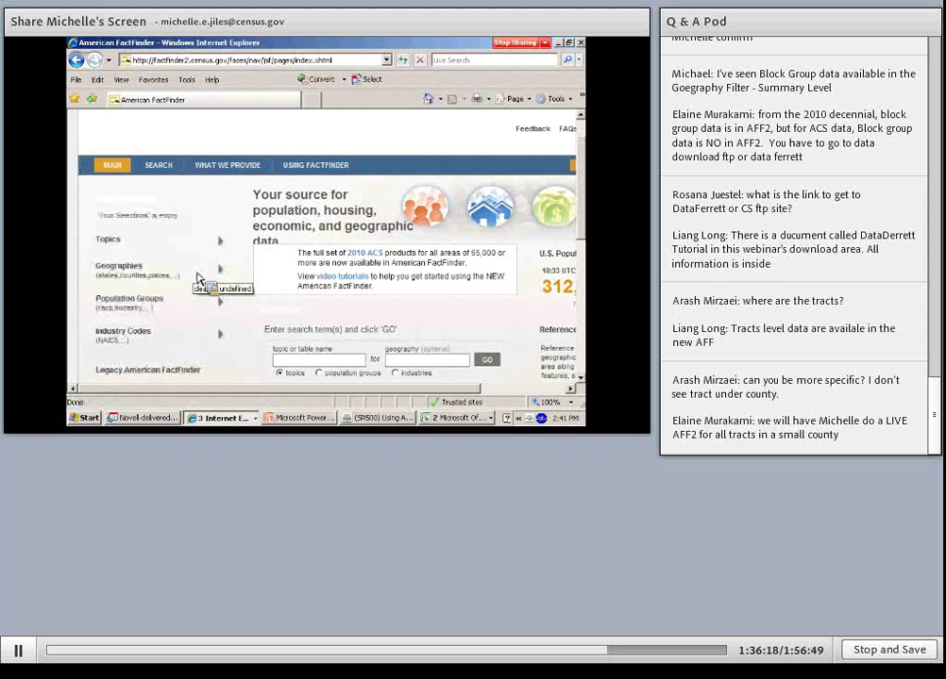